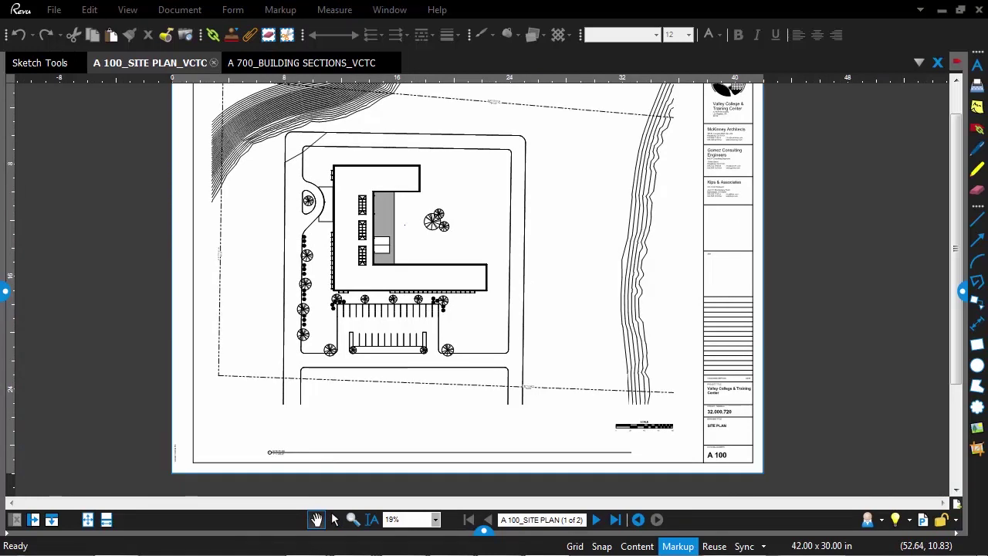
Step: Check in the measurement settings that the site plan scale is 1 in = 20 ft
scroll(269, 451, "up", 10)
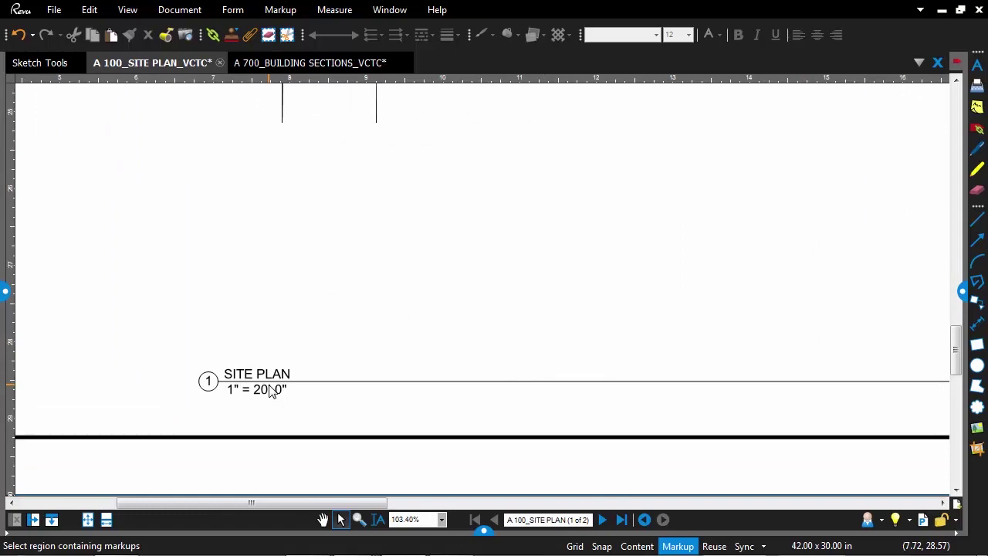
scroll(525, 270, "down", 8)
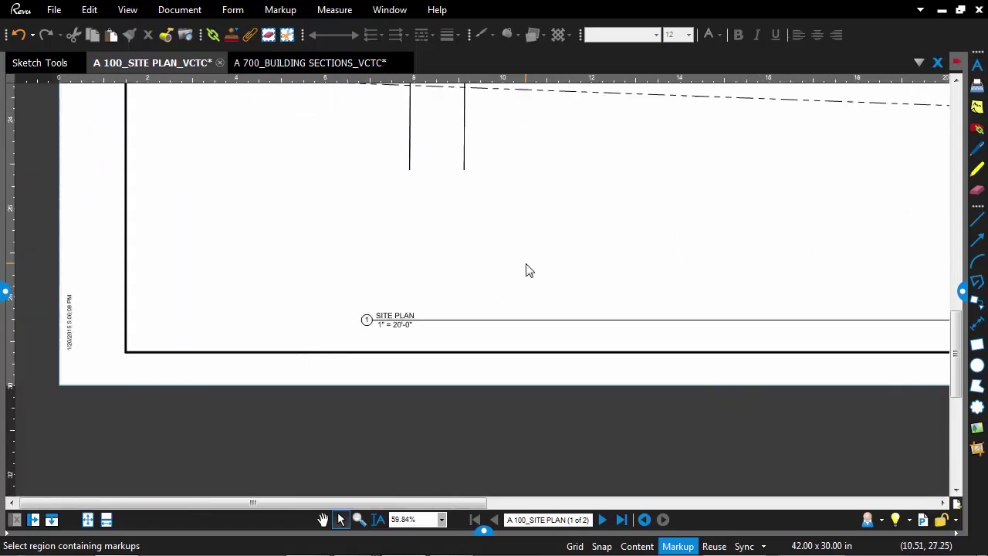
left_click_drag(639, 247, 512, 292)
left_click(962, 292)
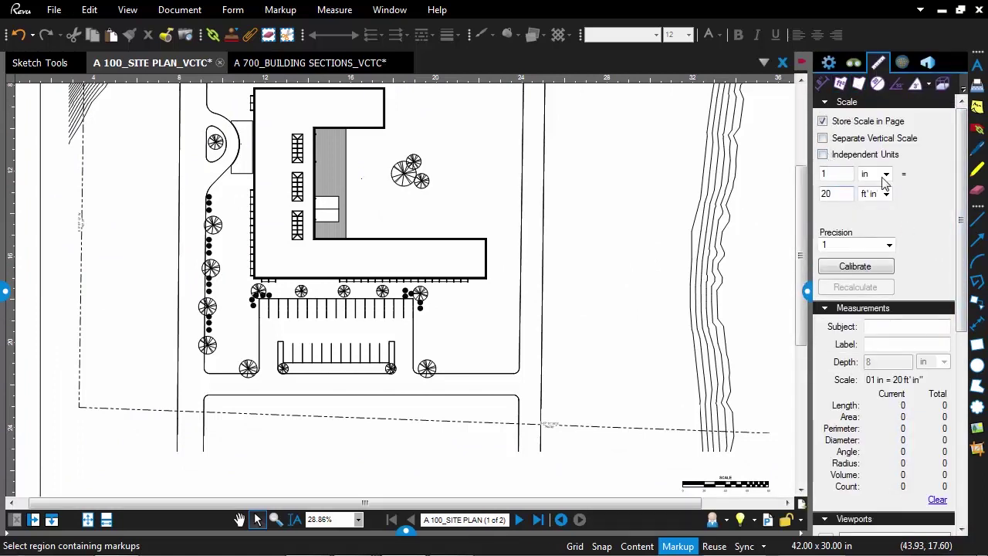
left_click(810, 293)
Step: Zoom in and center the view on the parking area of the site plan
left_click_drag(497, 198, 511, 245)
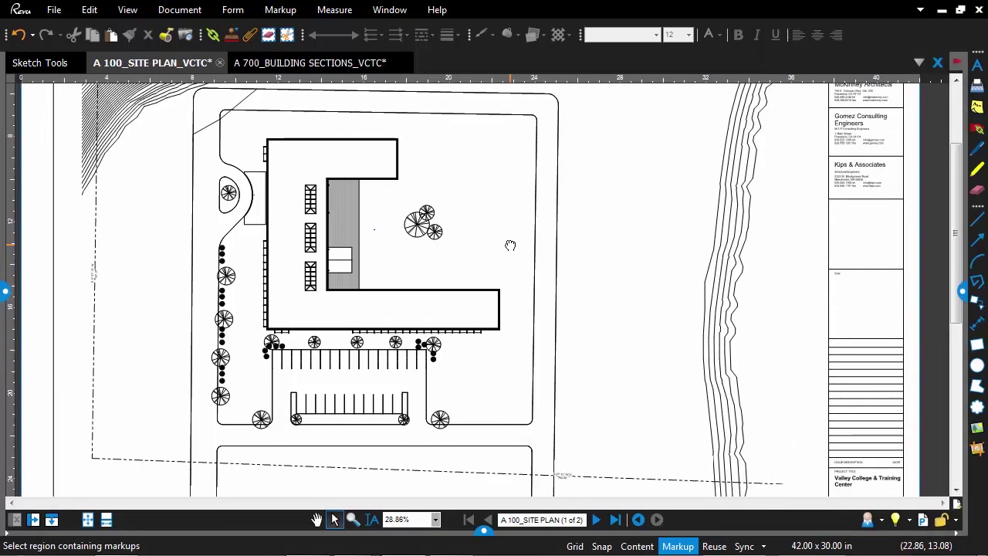
scroll(481, 333, "up", 3)
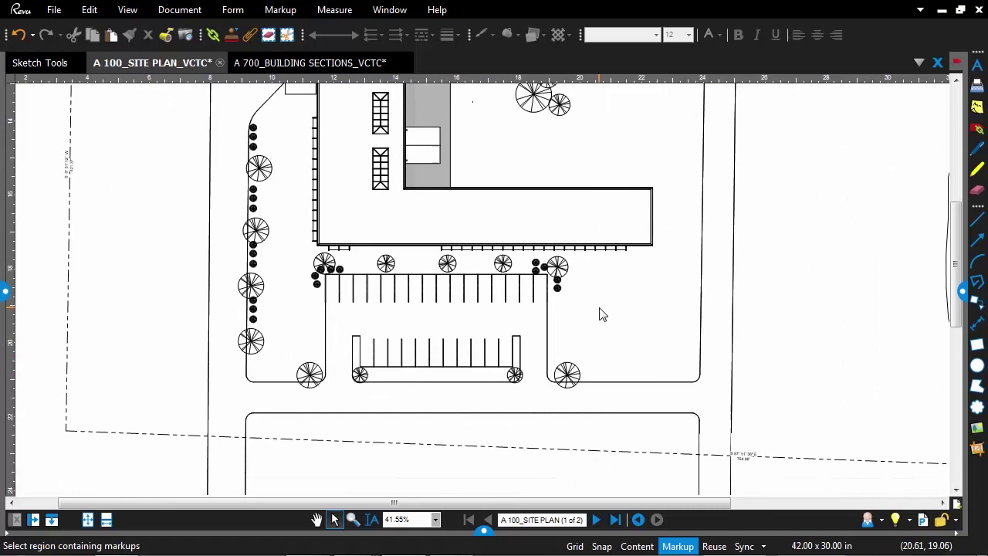
scroll(603, 314, "up", 7)
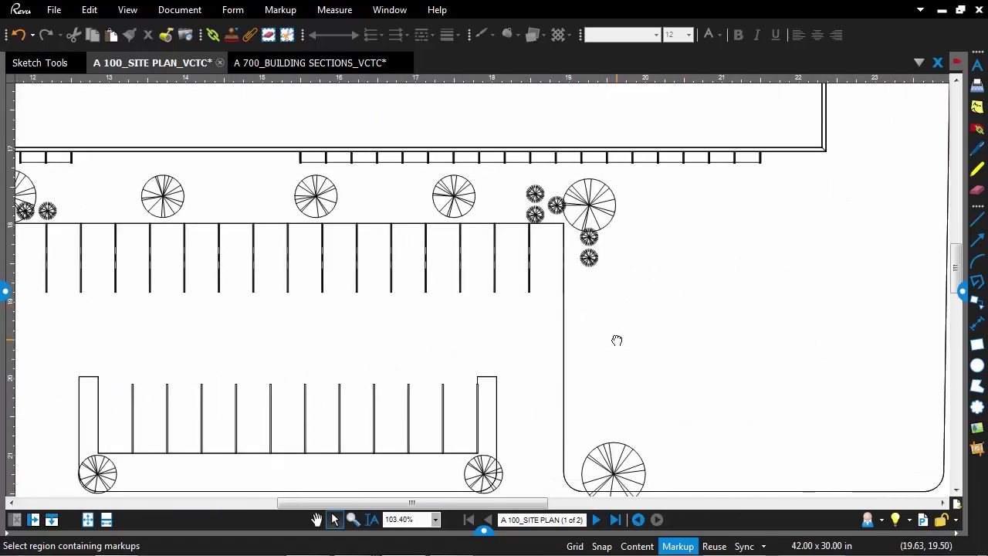
left_click_drag(617, 340, 777, 296)
scroll(776, 296, "down", 1)
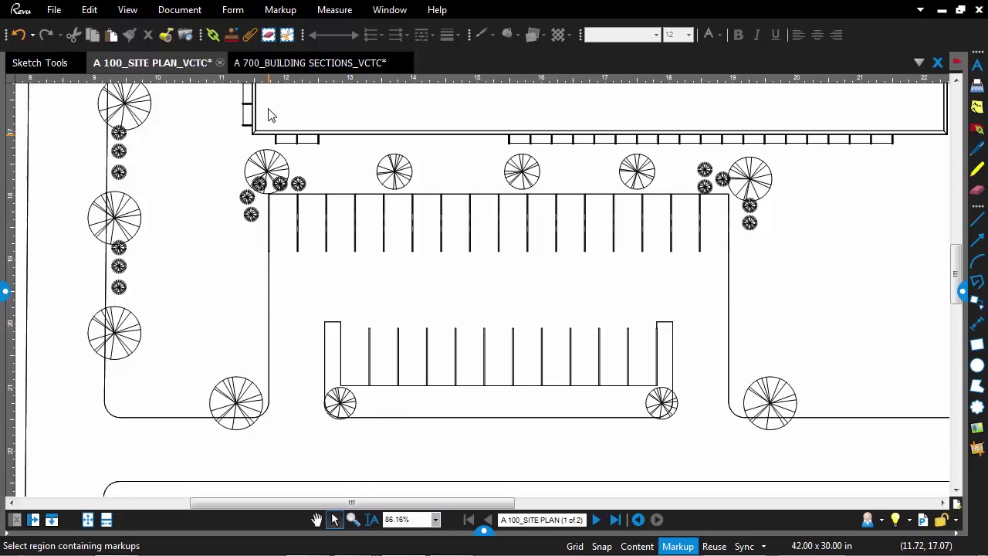
Step: Draw a 24 ft by 40 ft Rectangle Sketch to Scale trailer right of the parking lot
left_click(275, 16)
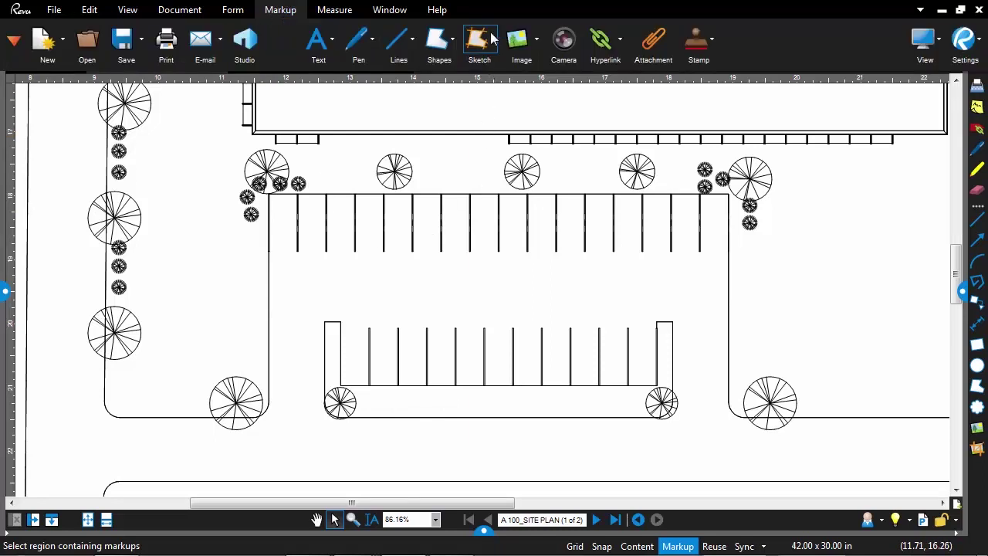
left_click(492, 44)
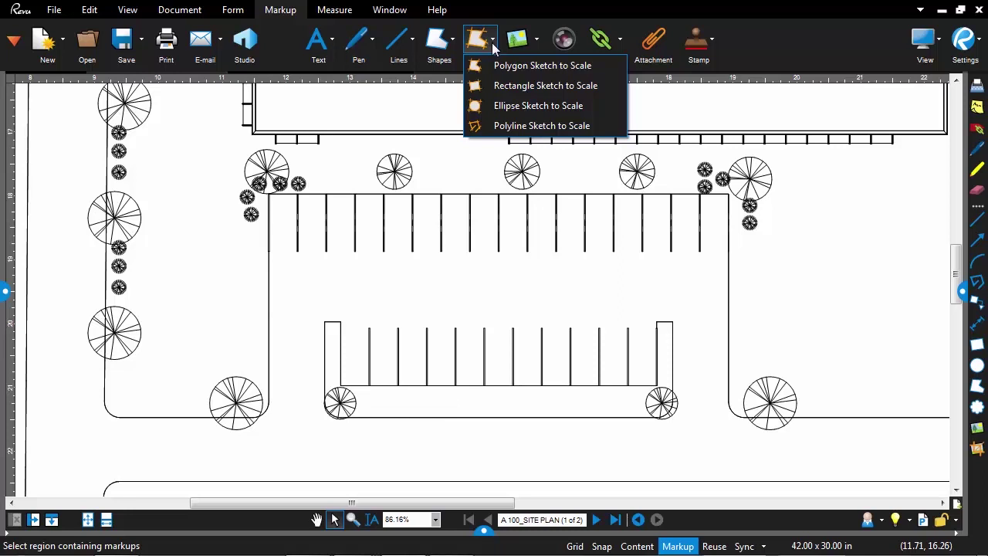
left_click(498, 86)
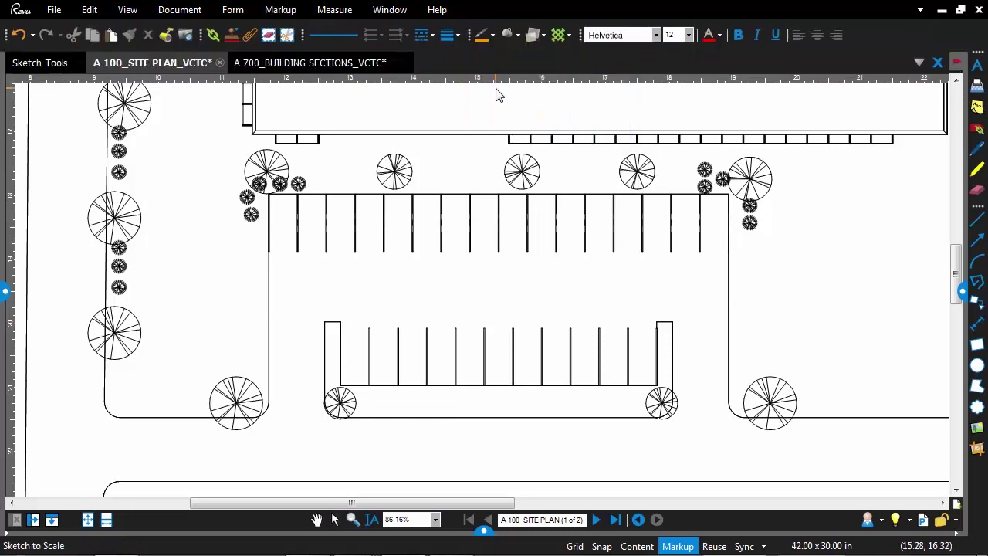
left_click(736, 242)
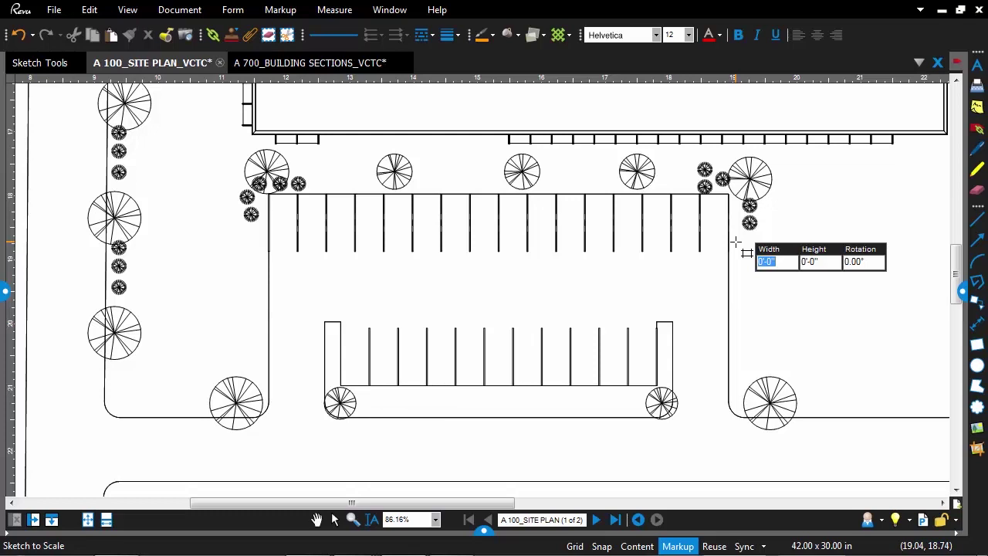
type("24")
key("Tab")
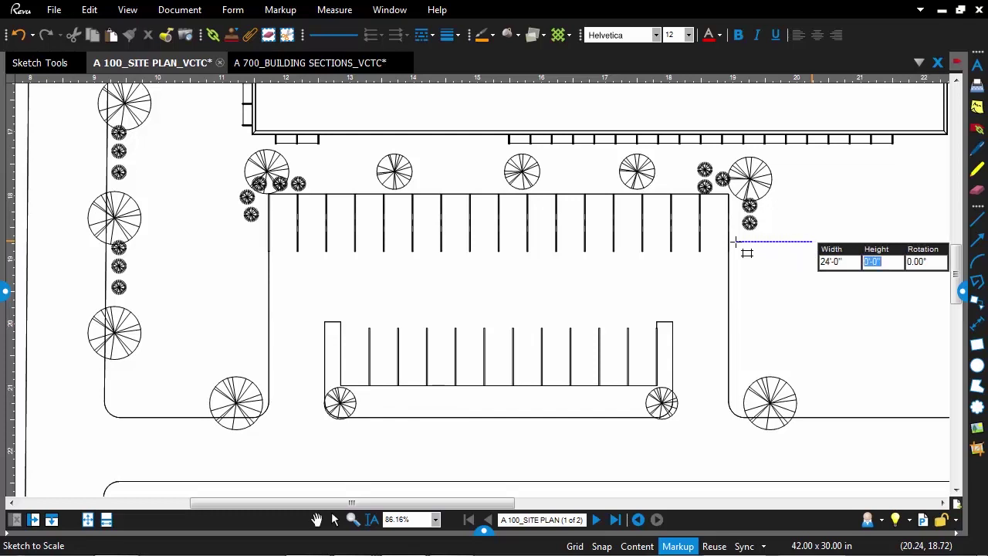
type("40")
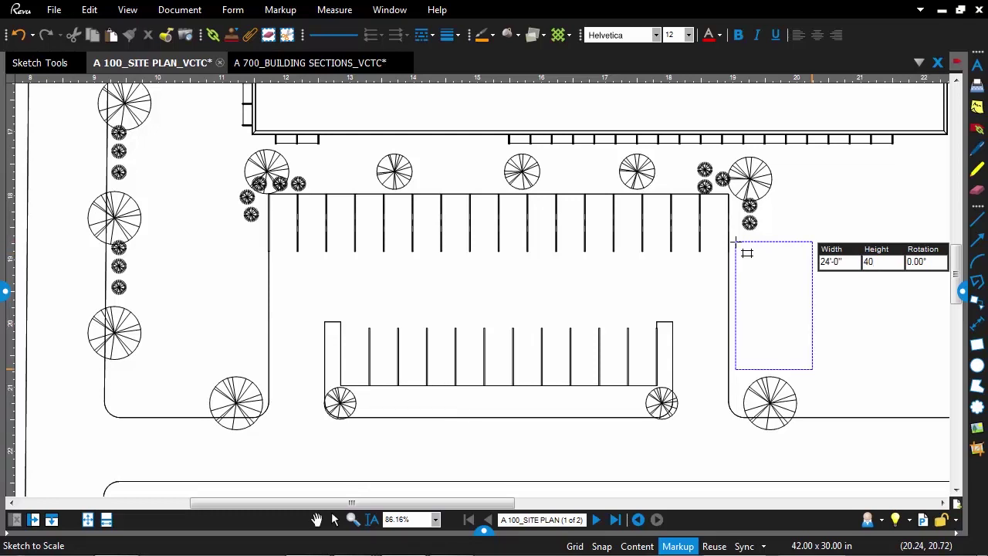
key("Tab")
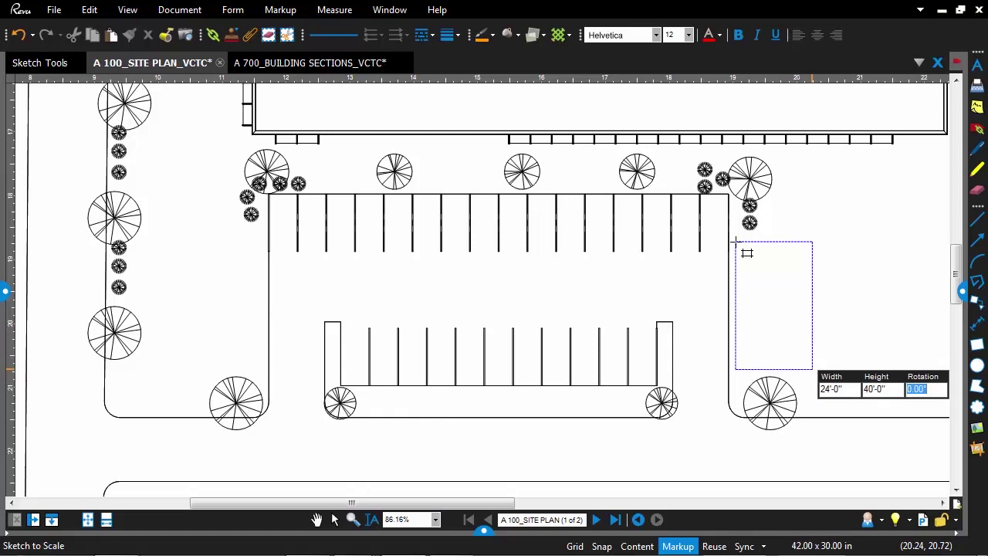
key("Return")
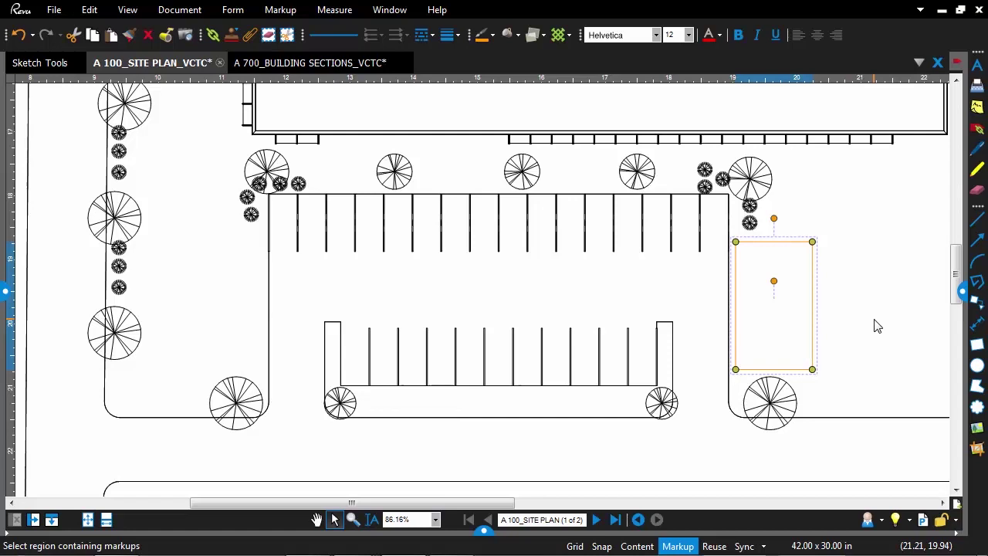
Step: Draw a second to-scale trailer rectangle, about 40 ft tall, right of the first one
key("Escape")
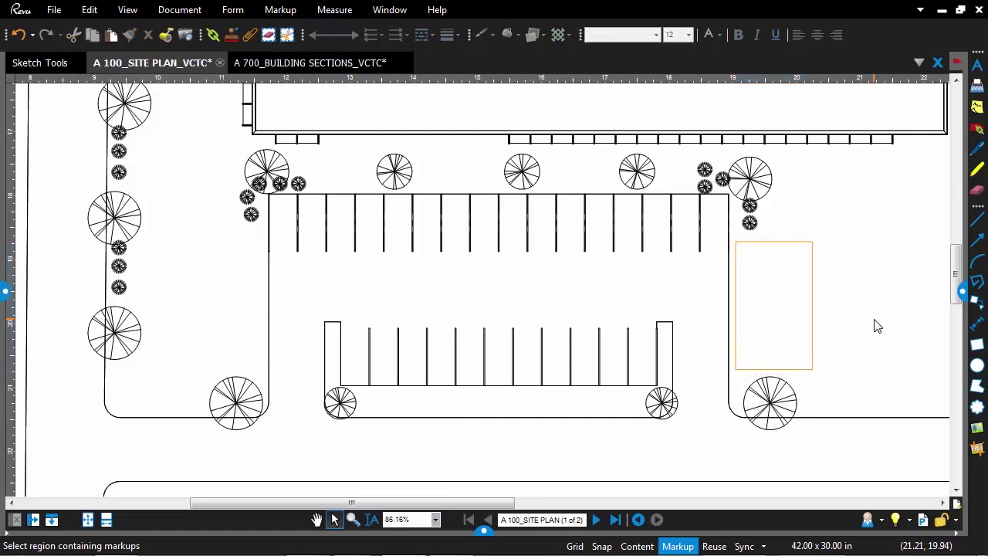
left_click_drag(889, 322, 761, 319)
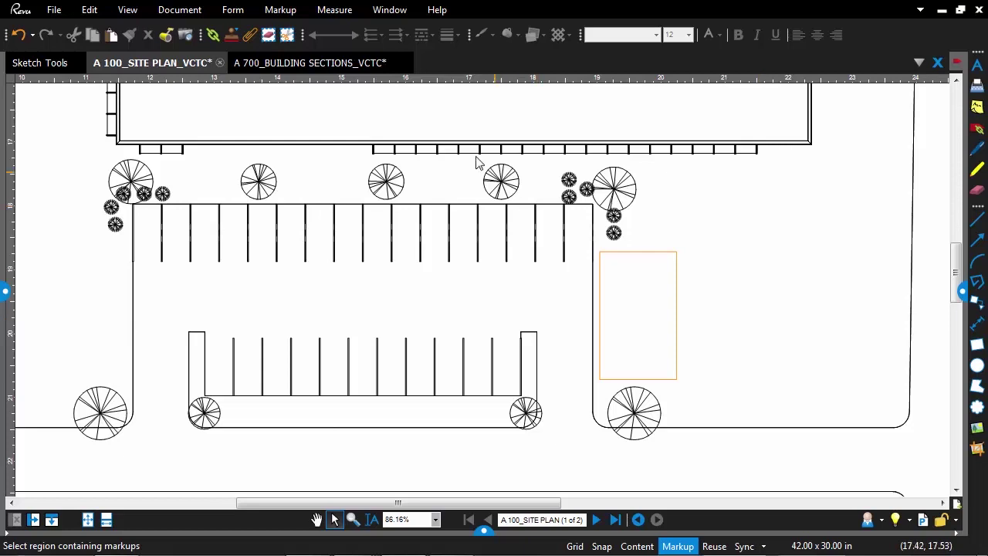
left_click(298, 16)
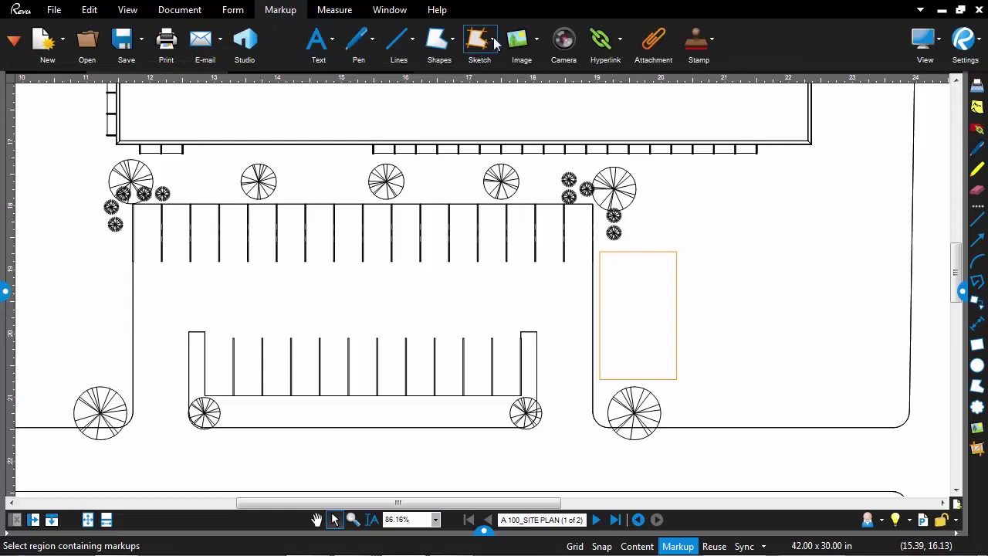
left_click(495, 44)
left_click(608, 84)
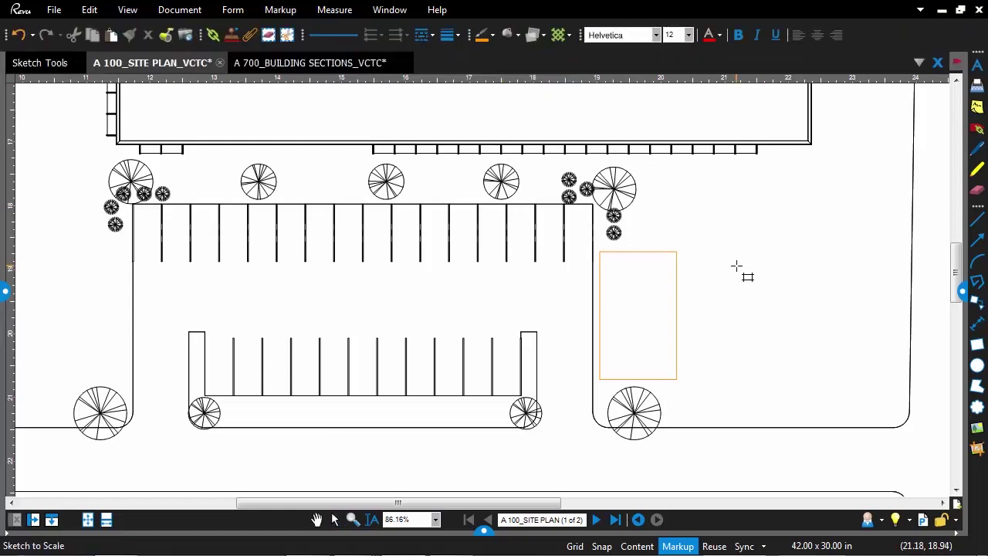
left_click(700, 253)
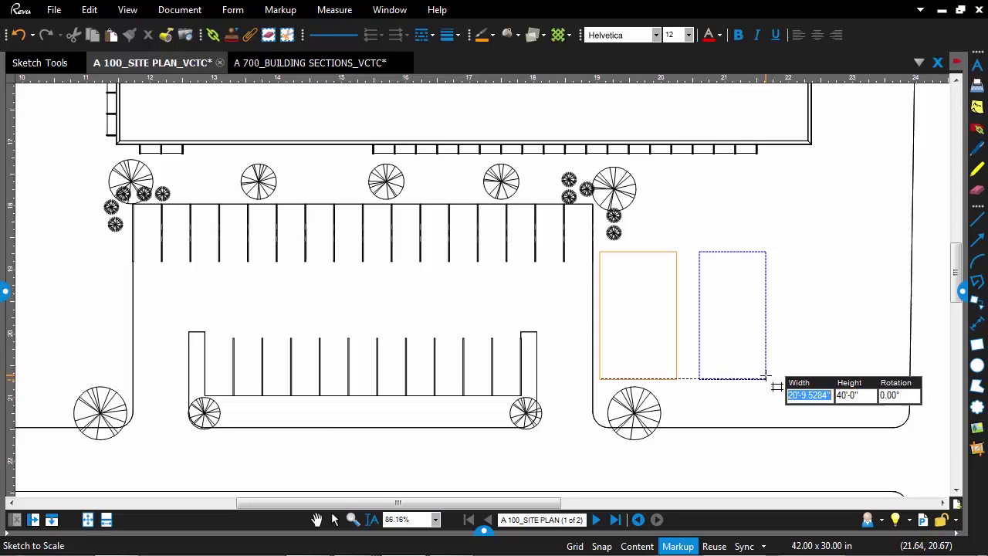
left_click(766, 376)
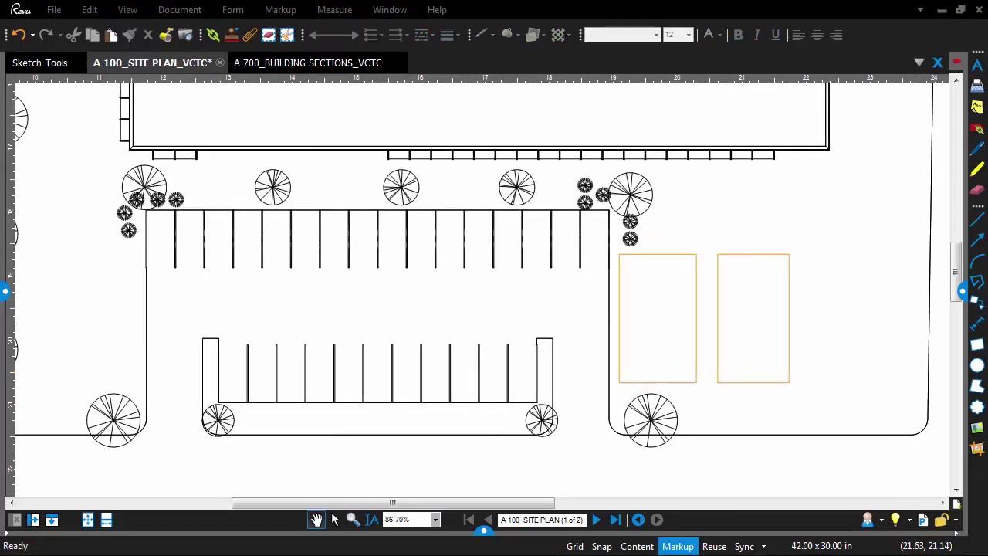
Step: Pan and zoom to the open ground beside the upper building wing and tree cluster
scroll(657, 276, "up", 5)
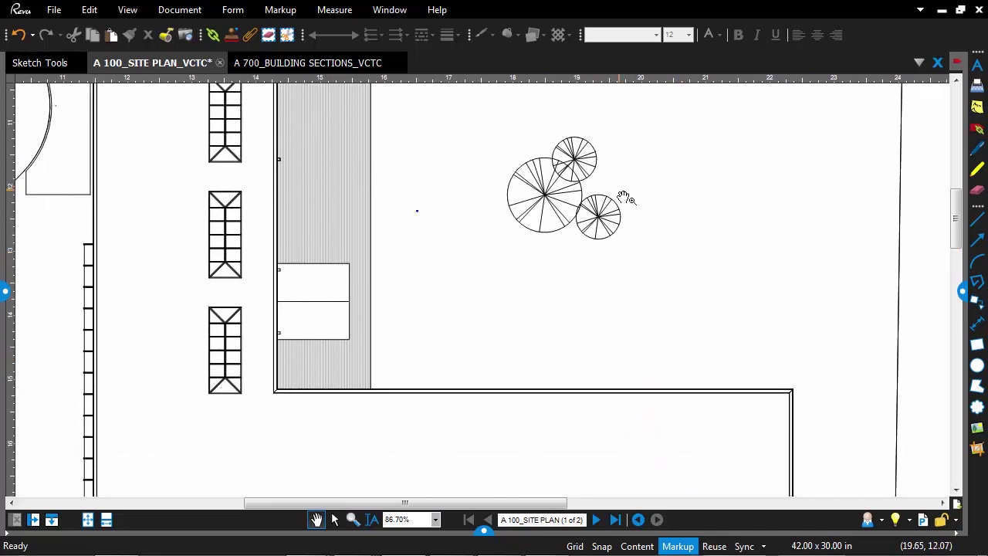
scroll(624, 199, "up", 5)
scroll(614, 256, "right", 2)
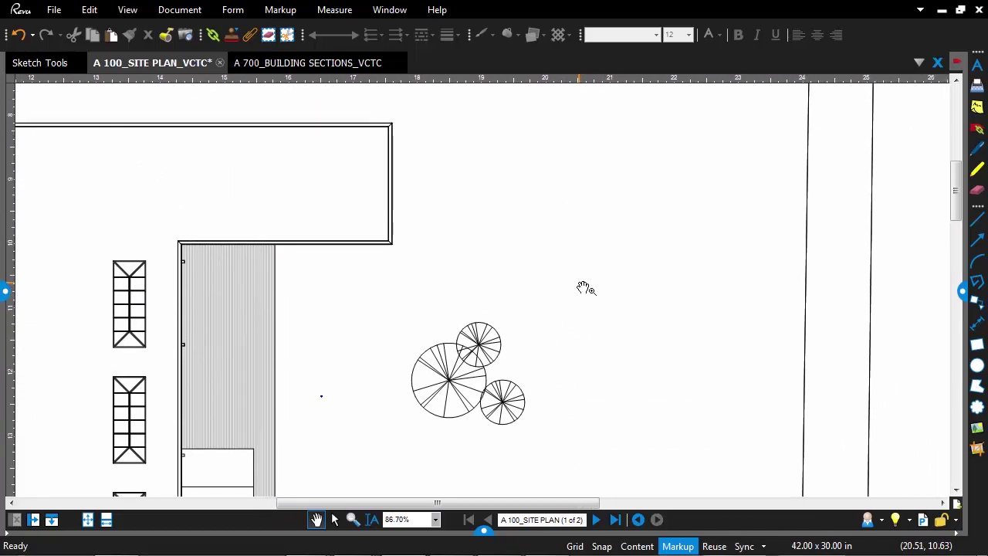
scroll(585, 289, "down", 1)
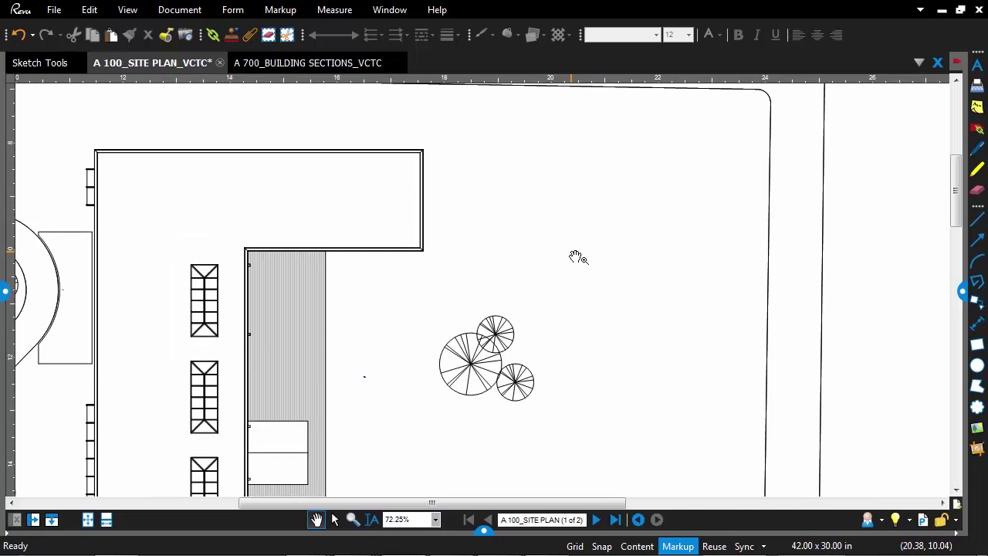
scroll(623, 245, "right", 1)
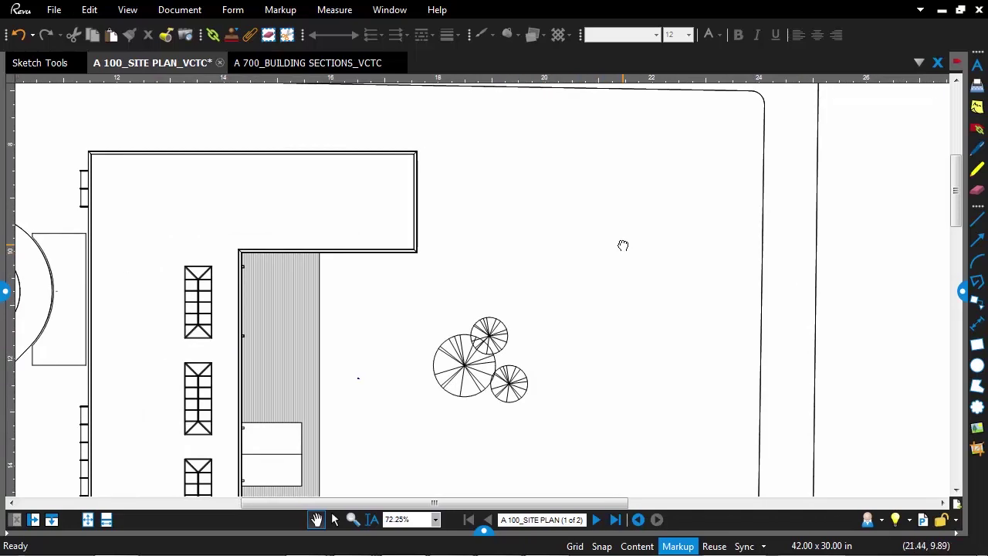
left_click_drag(623, 246, 623, 246)
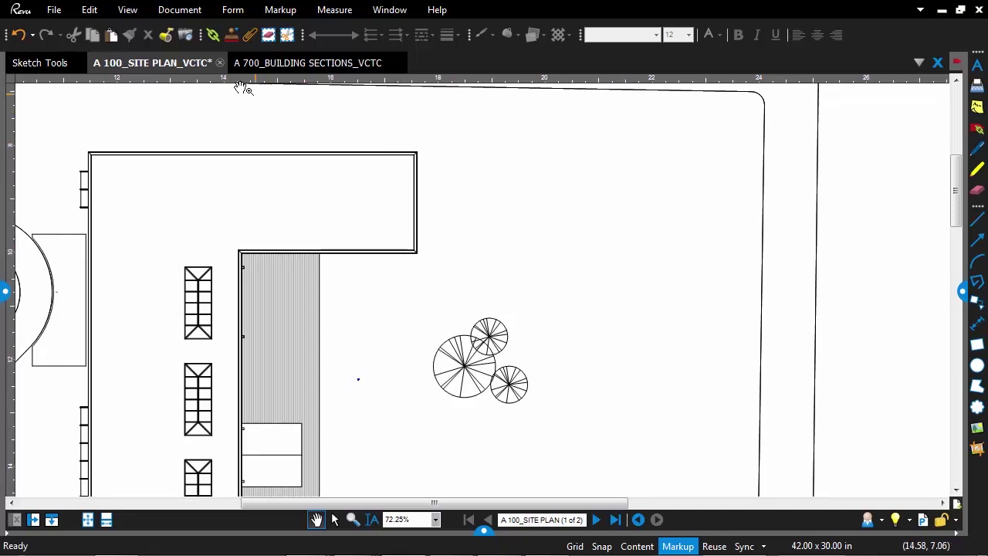
Step: Draw a 40 ft radius Ellipse Sketch to Scale crane circle (5,026 sf) above the trees
left_click(278, 9)
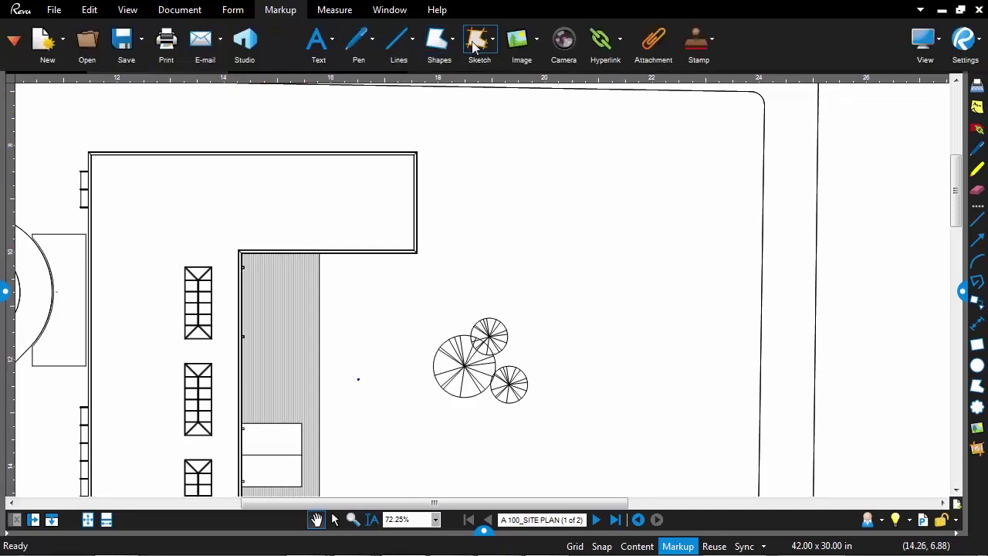
left_click(493, 40)
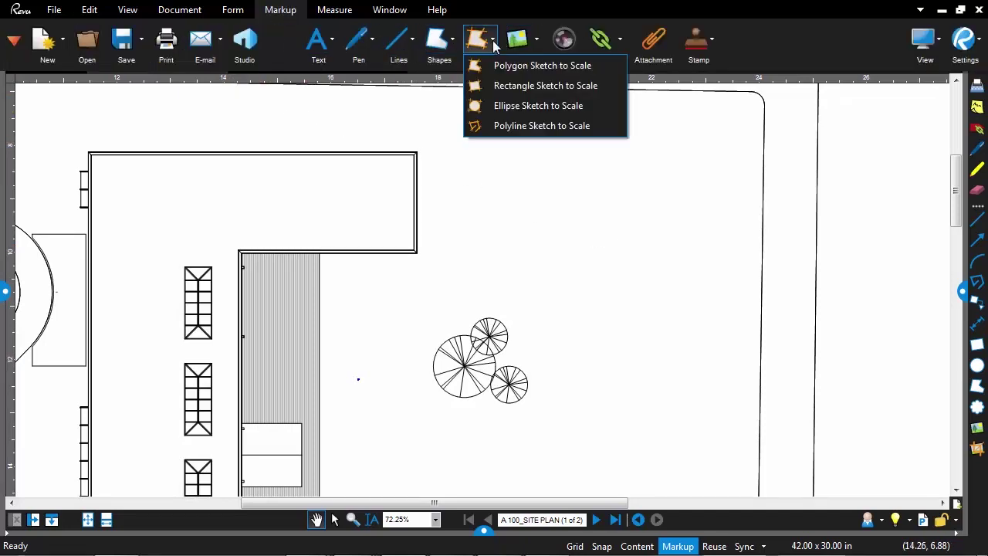
left_click(498, 105)
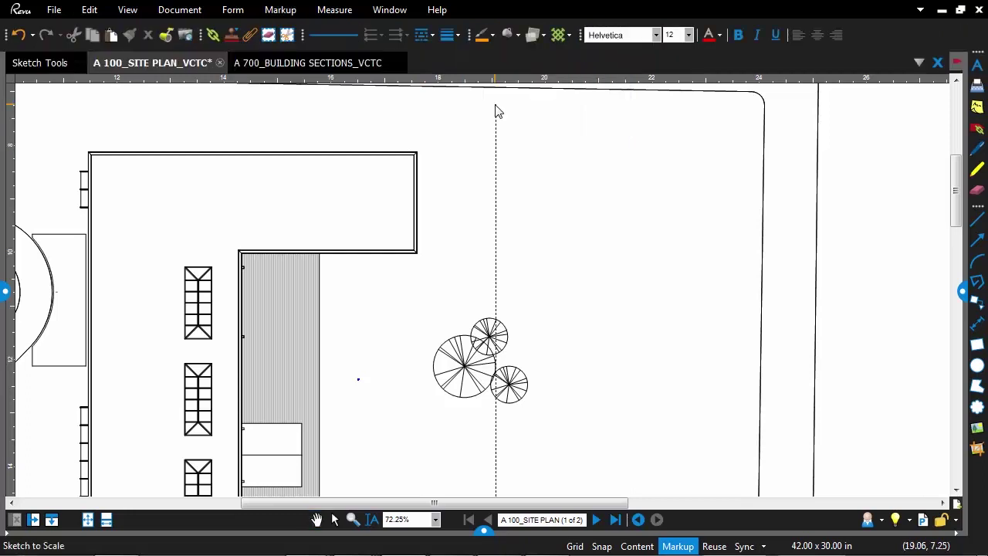
left_click(545, 201)
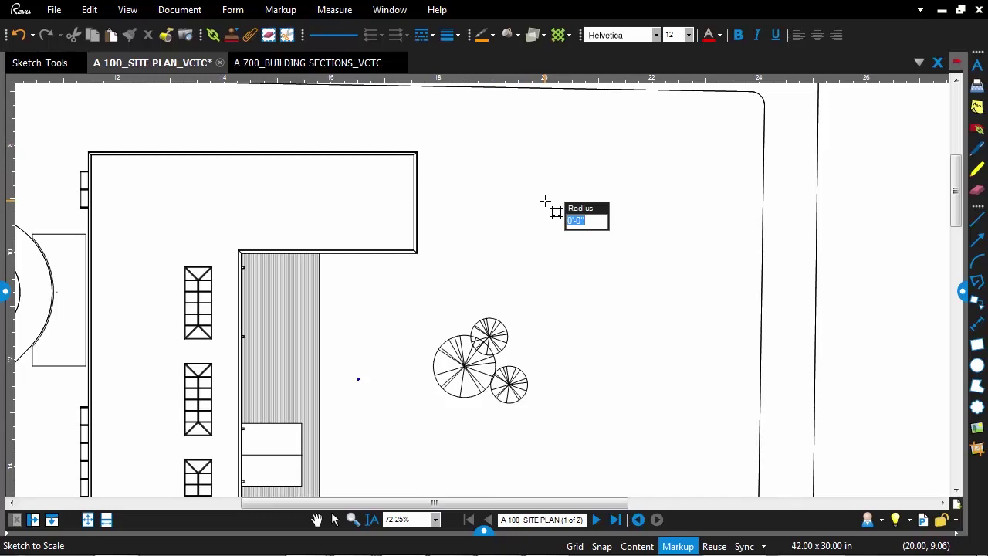
type("40")
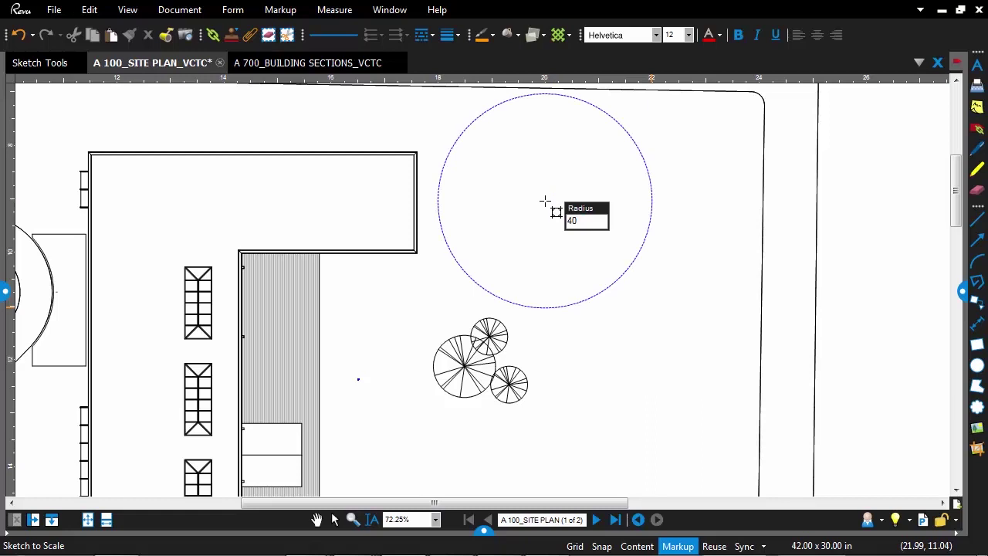
key("Return")
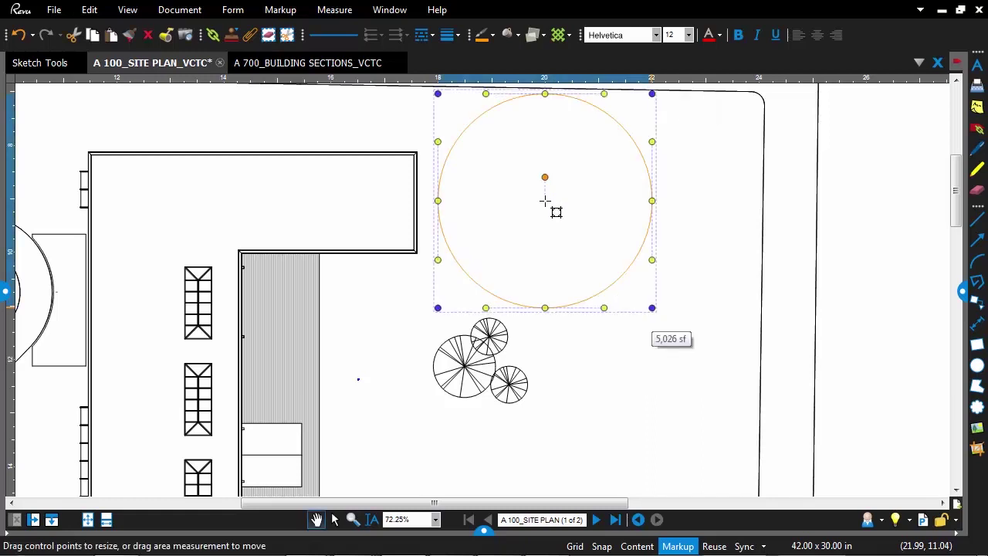
left_click(686, 331)
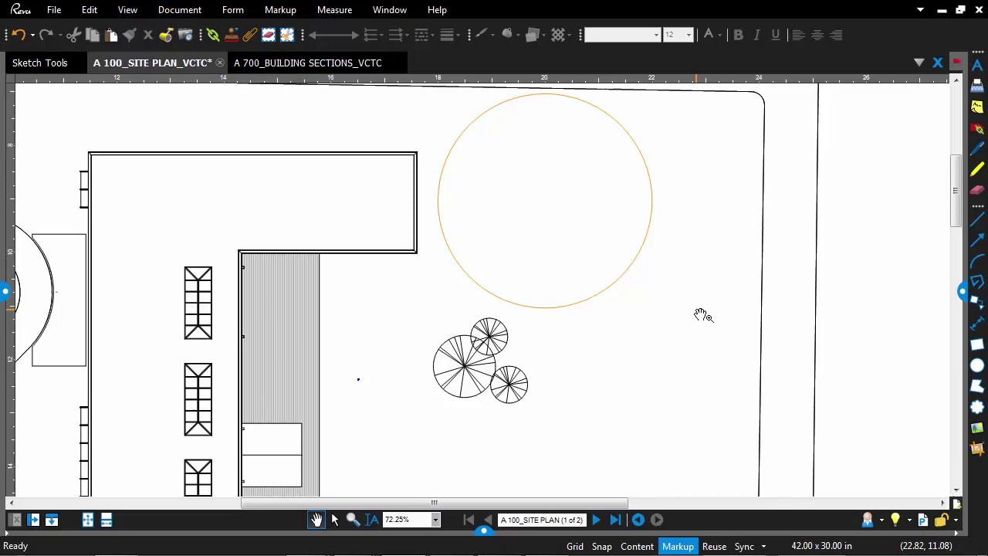
Step: Switch to the A 700_BUILDING SECTIONS sheet and zoom into the Parapet Detail
key("ctrl+Tab")
scroll(531, 260, "up", 5)
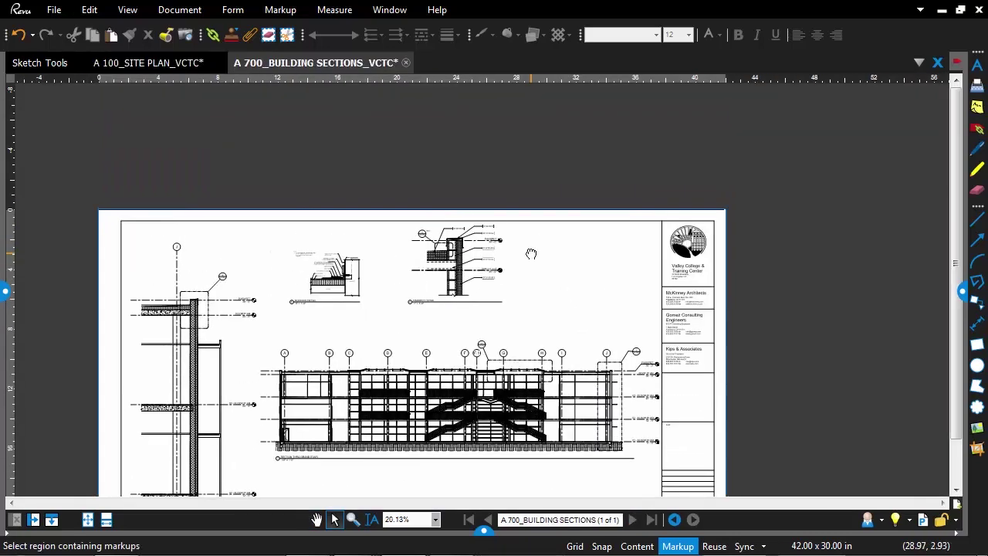
scroll(532, 260, "up", 3)
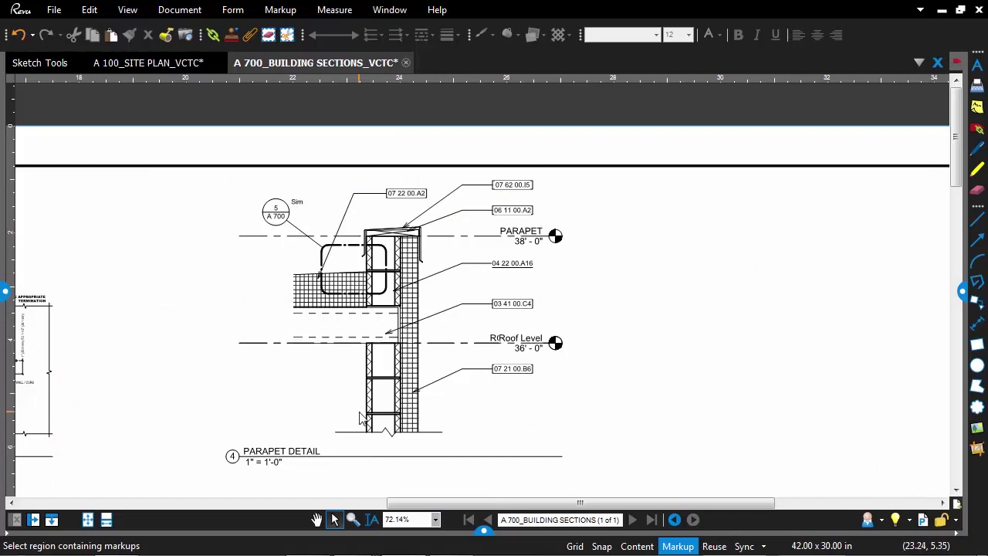
scroll(360, 418, "up", 1)
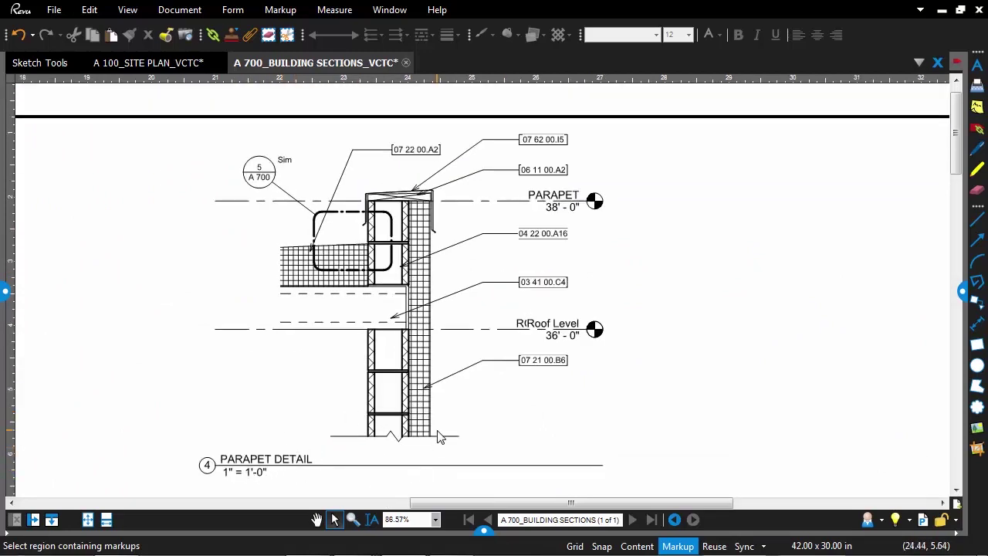
scroll(464, 232, "up", 1)
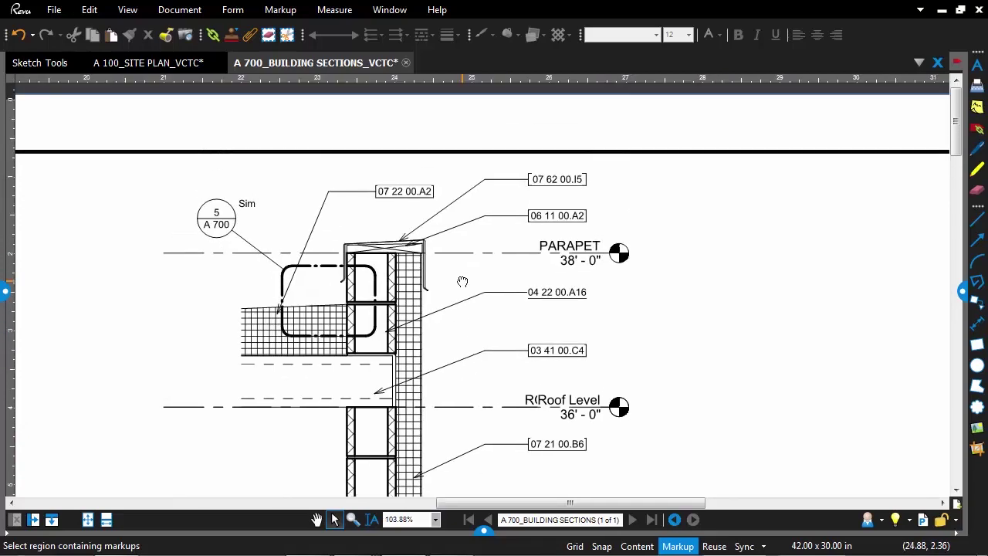
scroll(463, 278, "up", 3)
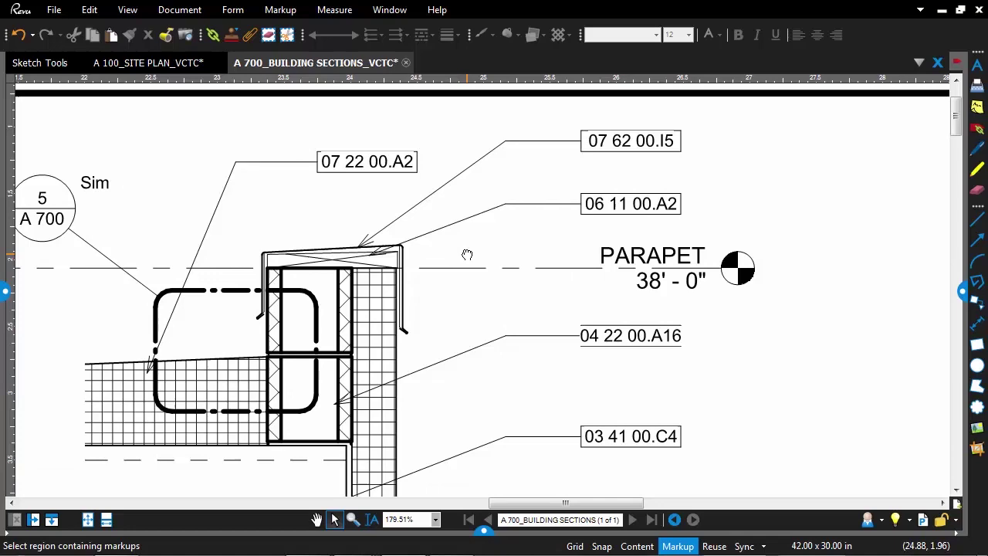
scroll(469, 260, "down", 4)
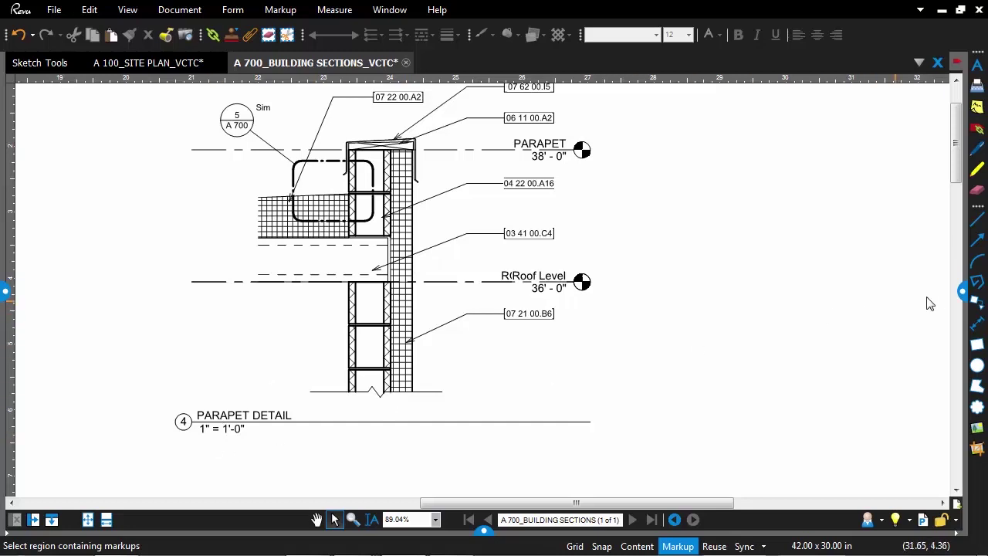
Step: Confirm A 700 is scaled 1 in = 1 ft and start a Rectangle Sketch to Scale
left_click(957, 65)
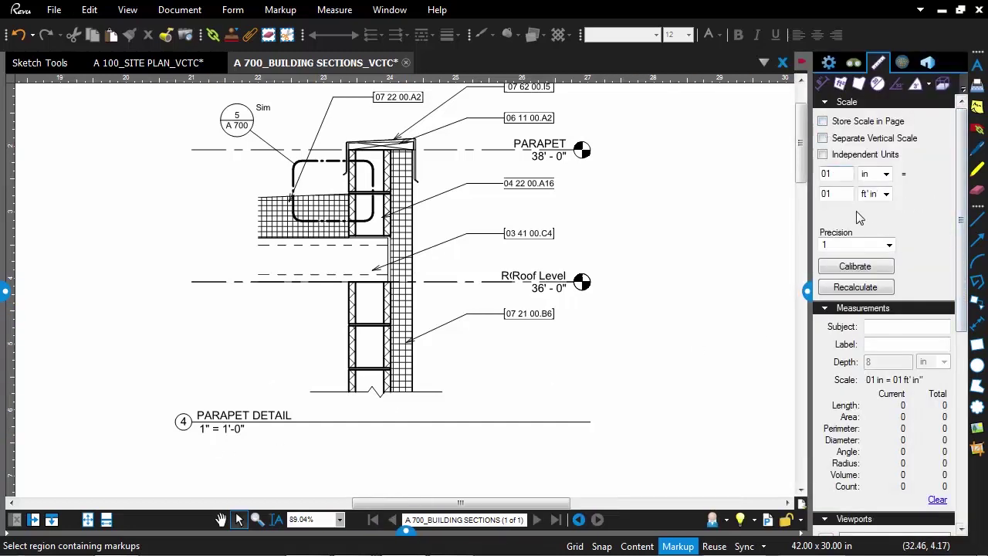
left_click(808, 294)
scroll(367, 100, "up", 4)
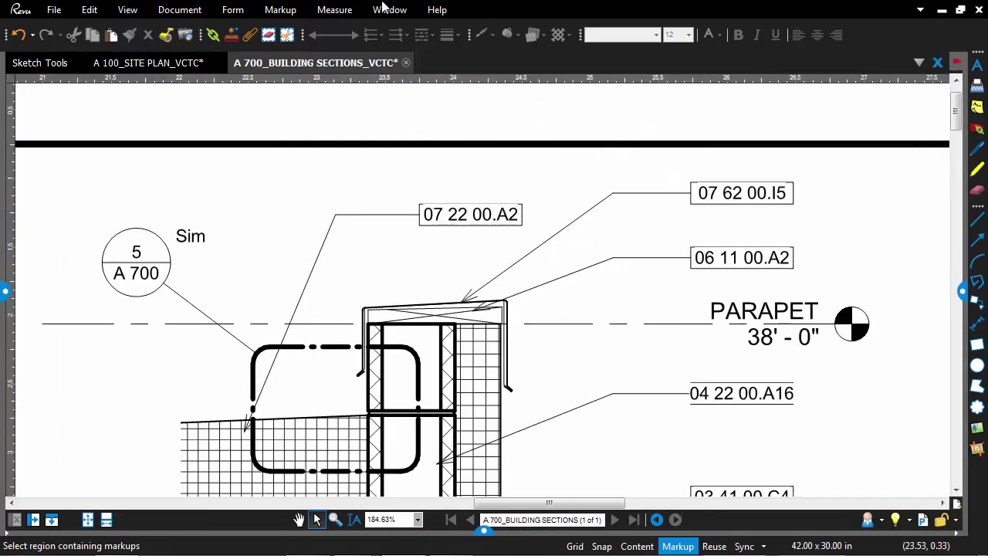
left_click(492, 38)
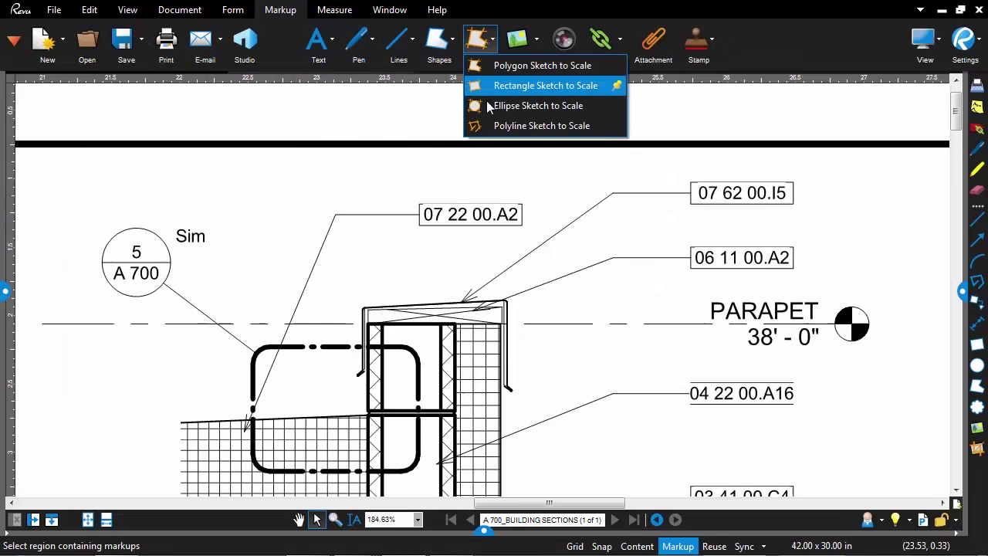
left_click(540, 99)
scroll(373, 286, "up", 2)
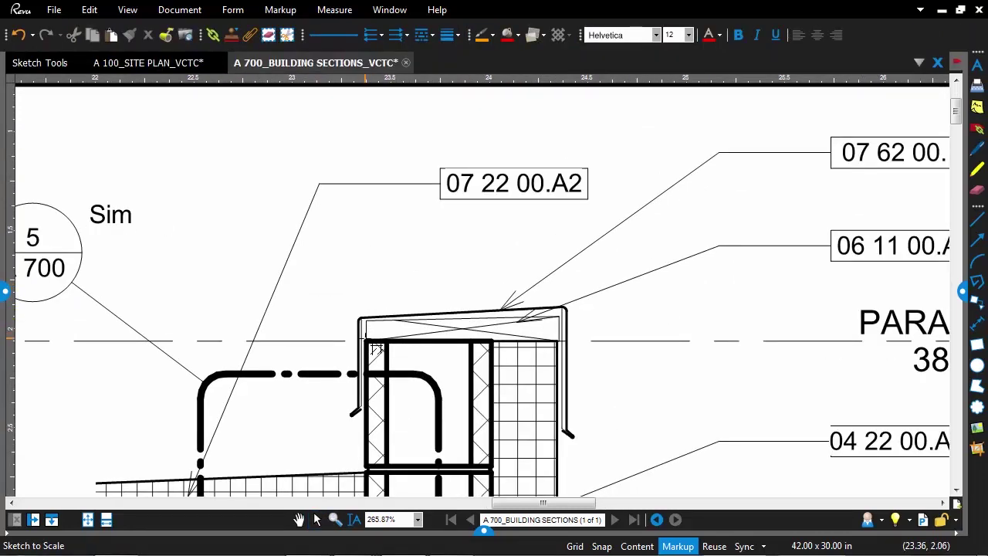
Step: Start the extension at the parapet top with a 1'-0" side at 90° rotation
left_click(375, 349)
key("BackSpace")
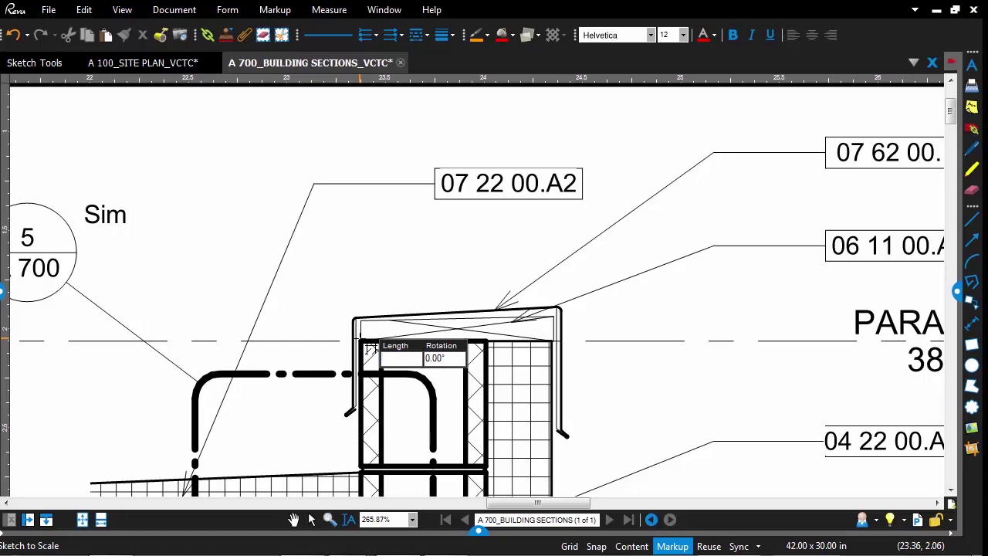
type("1")
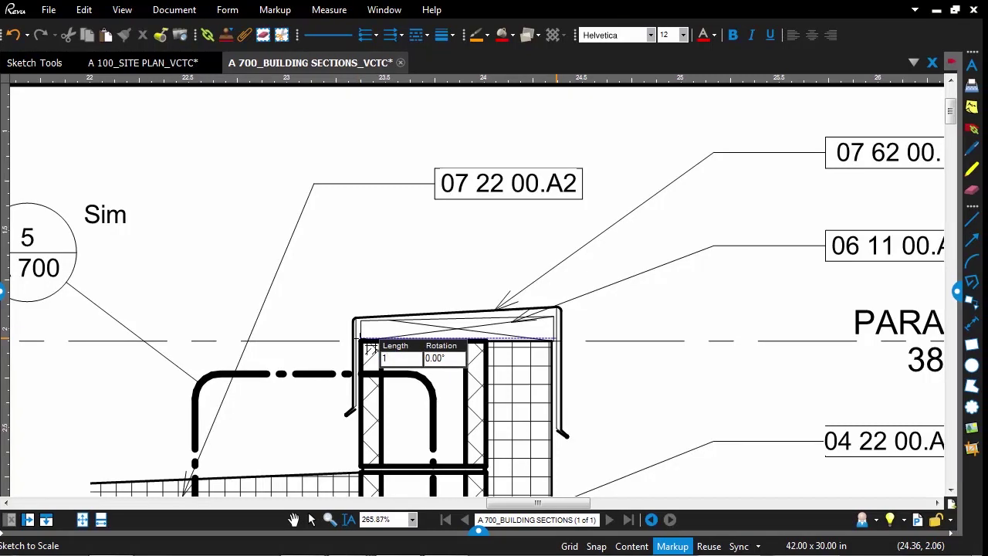
key("Tab")
type("9")
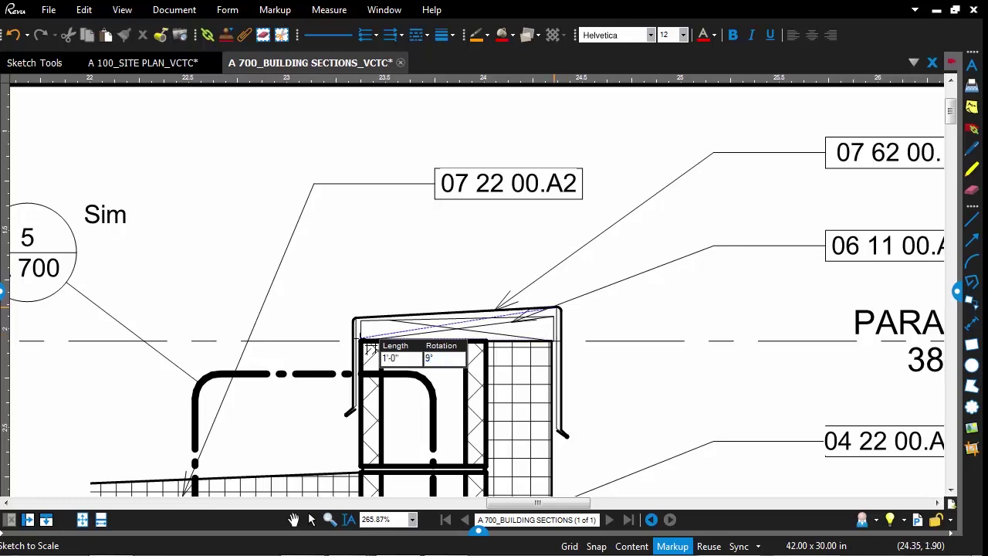
type("0")
key("Return")
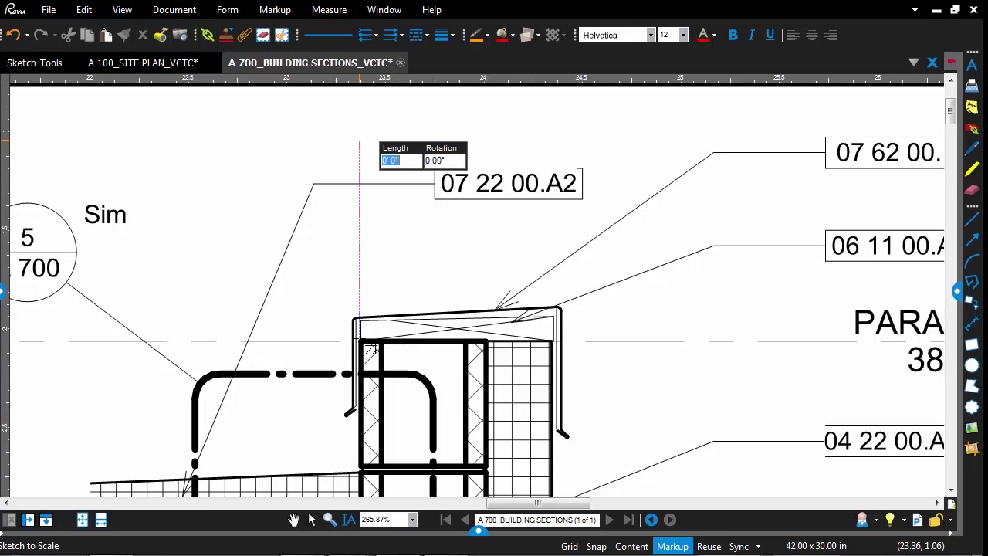
Step: Add a 1'-0" top side and a 1'-0" side at -90°, then finish the sketch
key("BackSpace")
type("1")
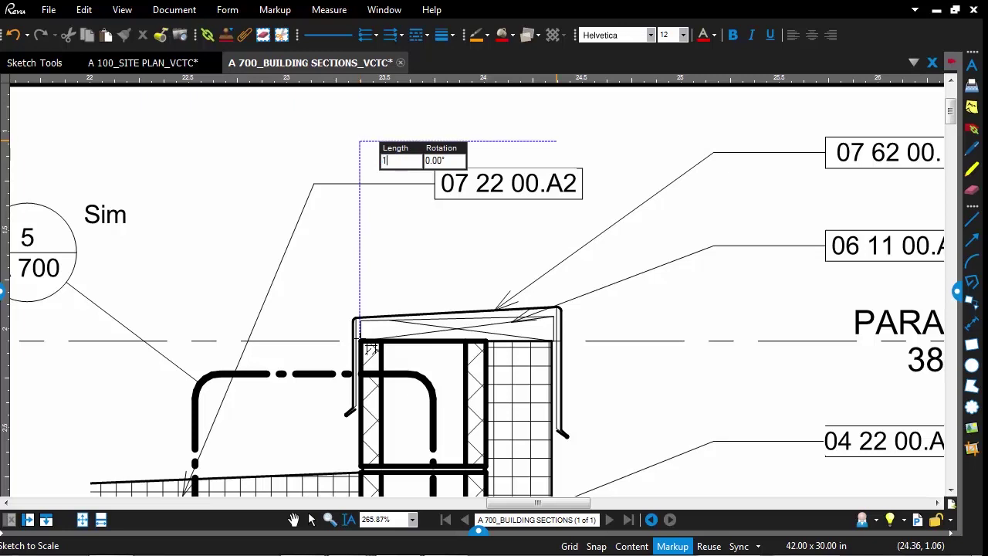
key("Tab")
key("Return")
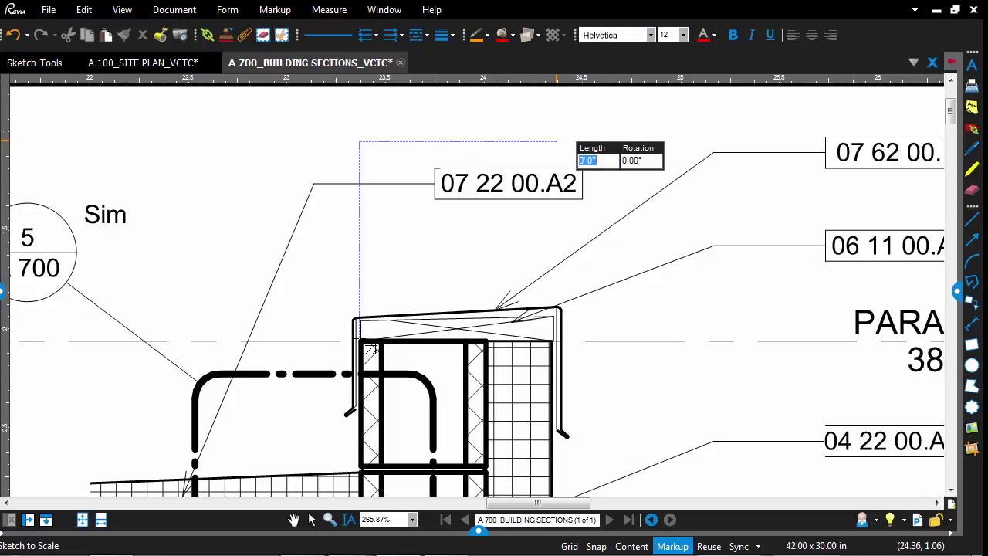
type("1")
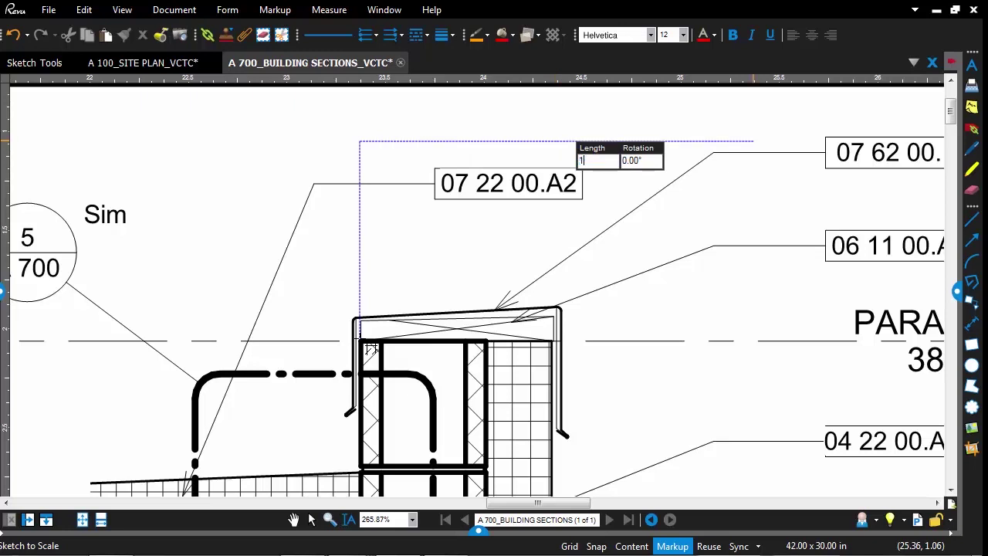
key("Tab")
type("-90")
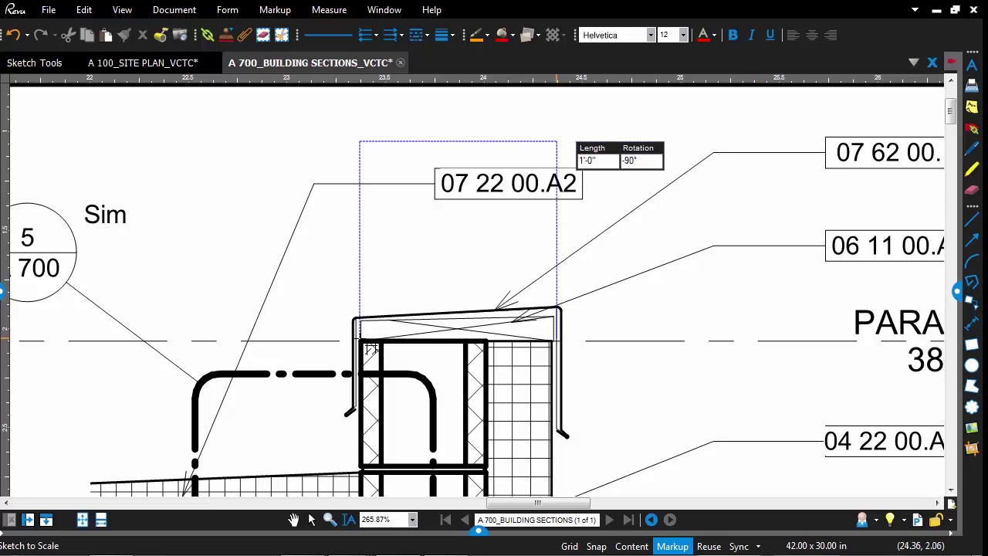
key("Return")
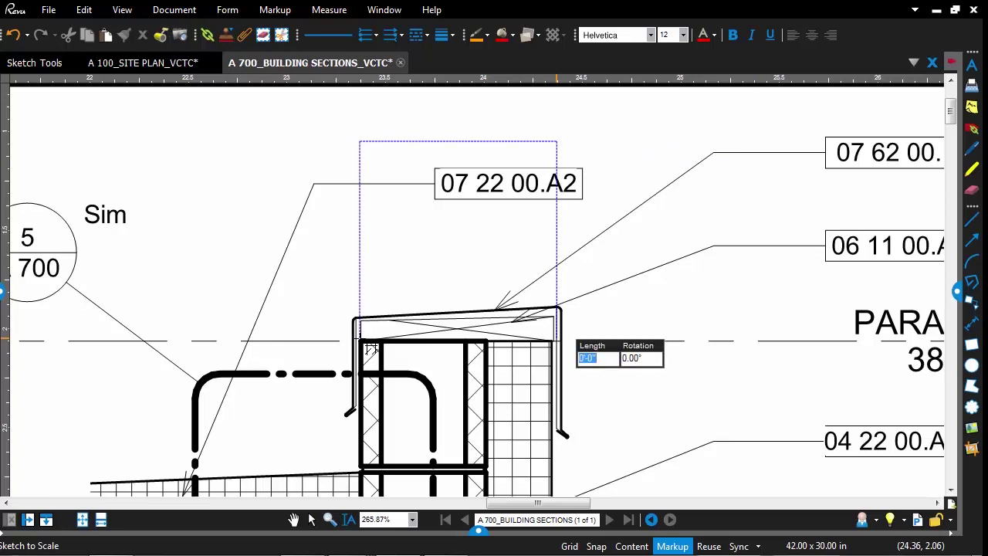
key("Return")
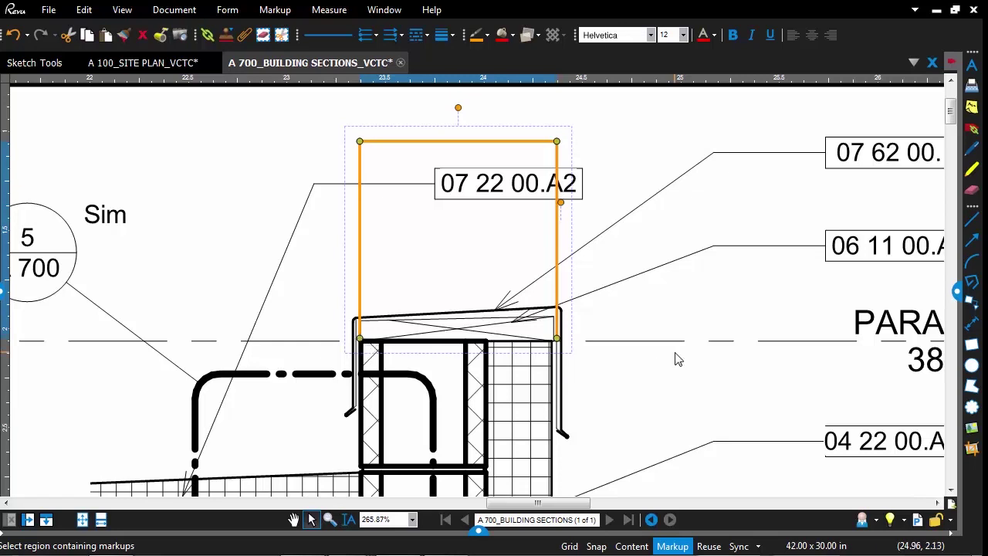
Step: Add a red callout "Need to extend by 1'" with its arrow at the parapet extension
scroll(573, 194, "down", 3)
left_click(260, 13)
left_click(312, 48)
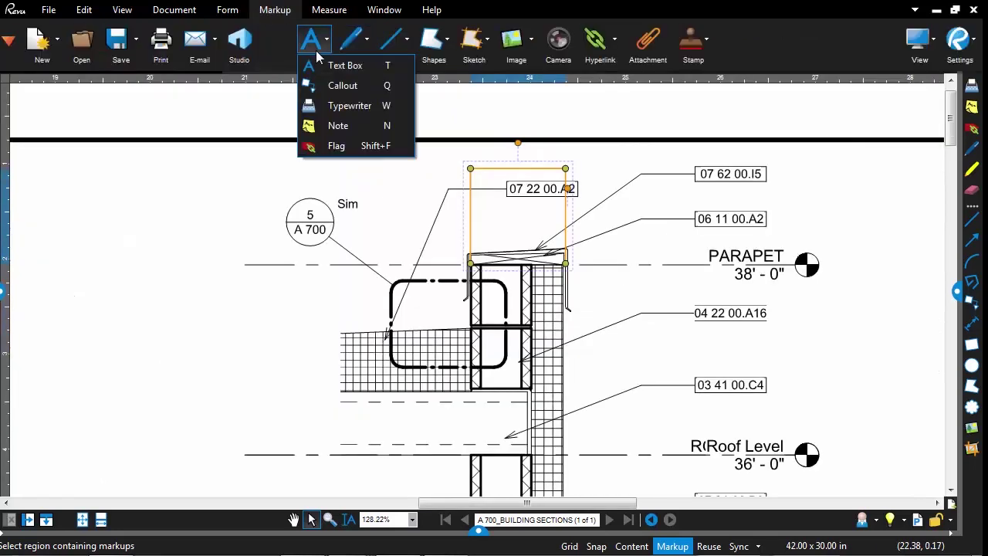
left_click(328, 104)
left_click(445, 207)
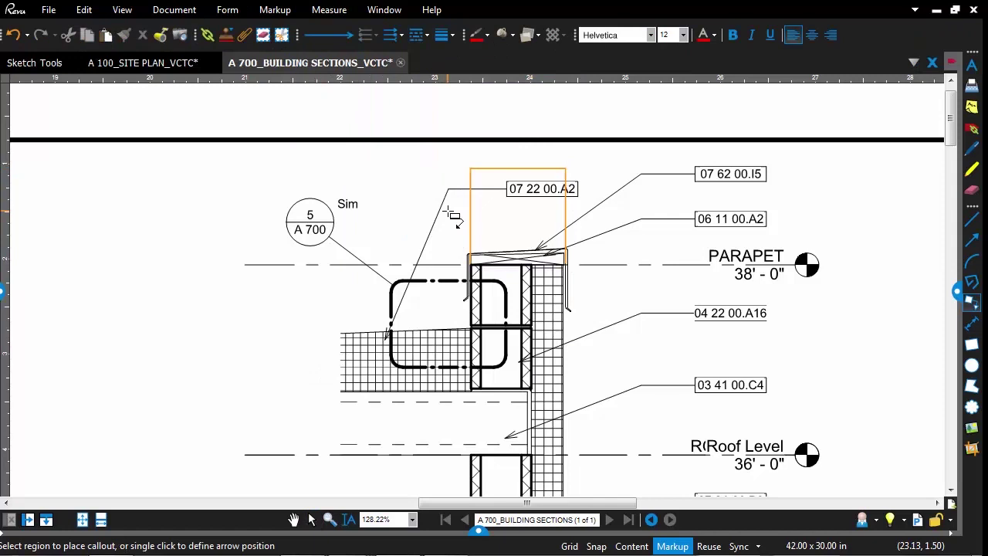
left_click(392, 187)
type("Need t")
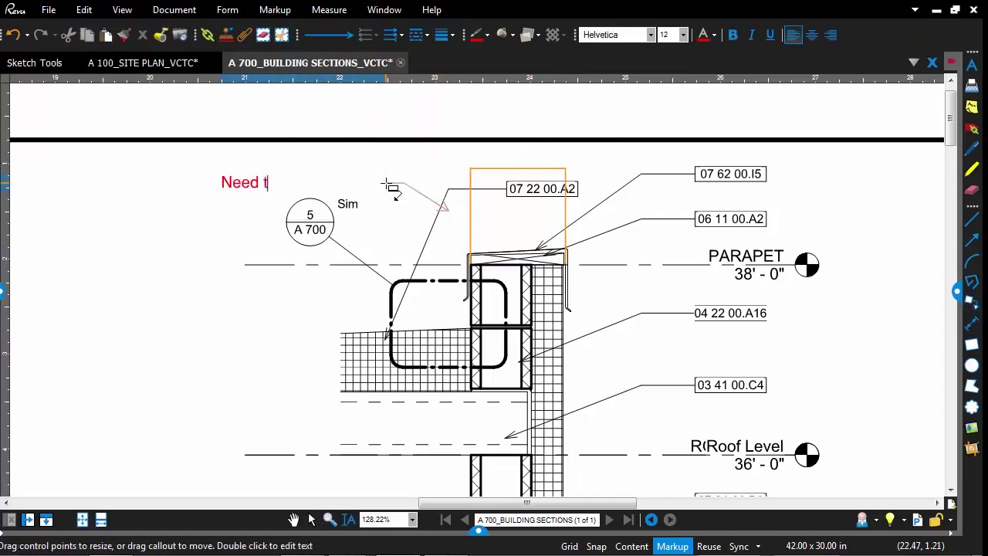
type("o extend by 1")
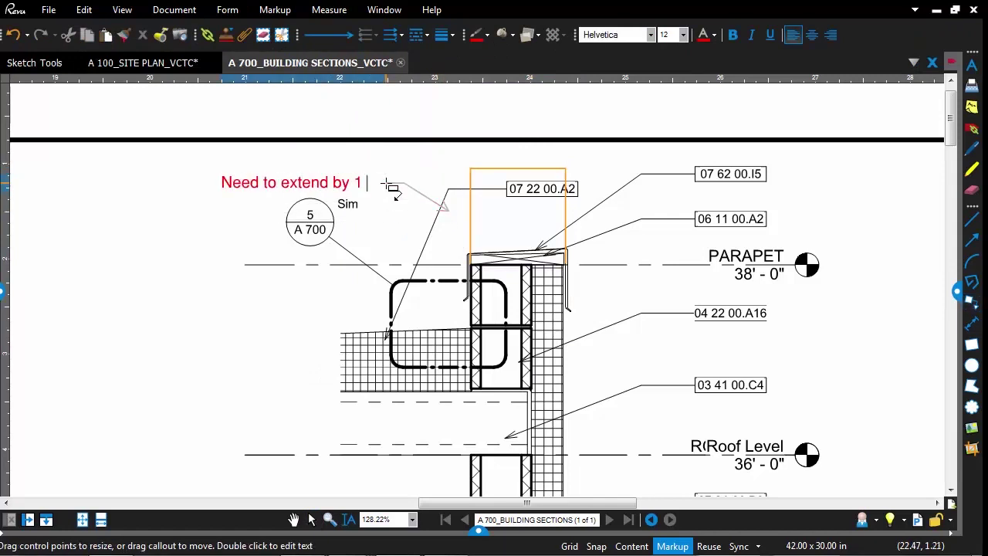
type("'")
key("Escape")
left_click(289, 313)
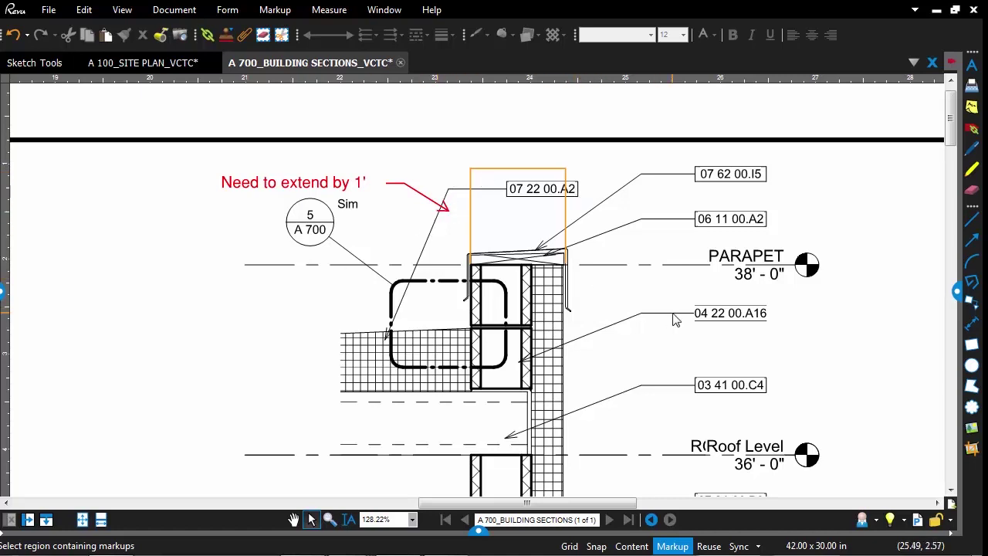
scroll(699, 320, "down", 1)
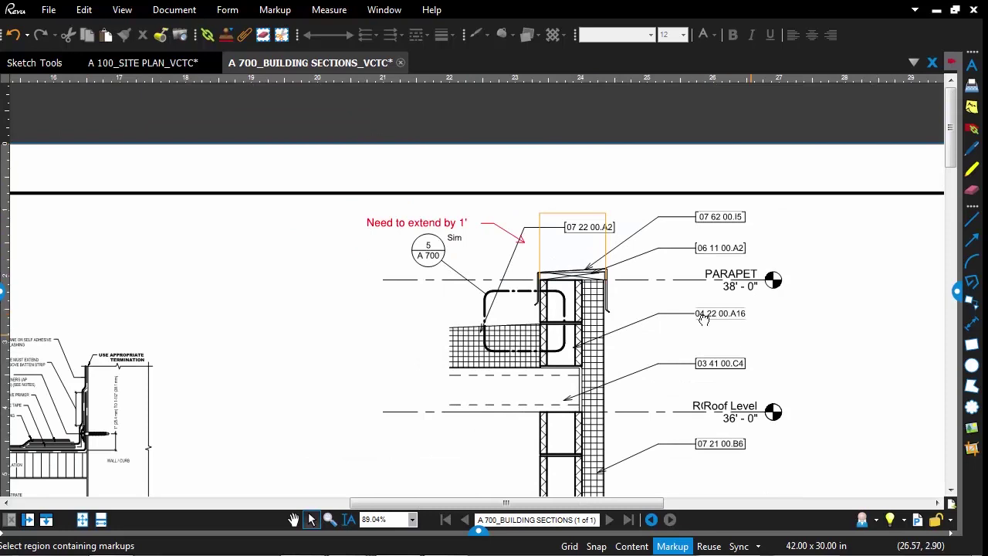
scroll(628, 305, "down", 1)
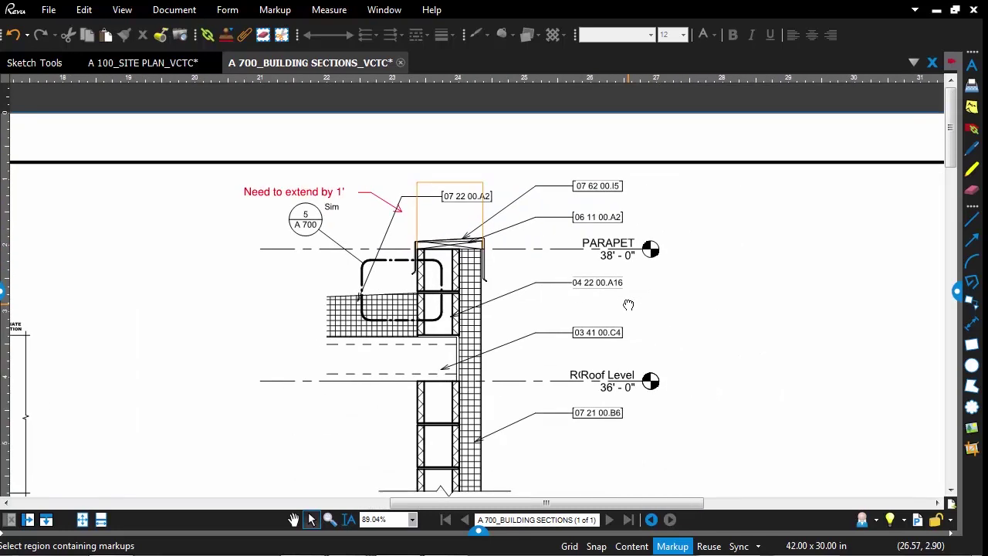
scroll(629, 305, "down", 1)
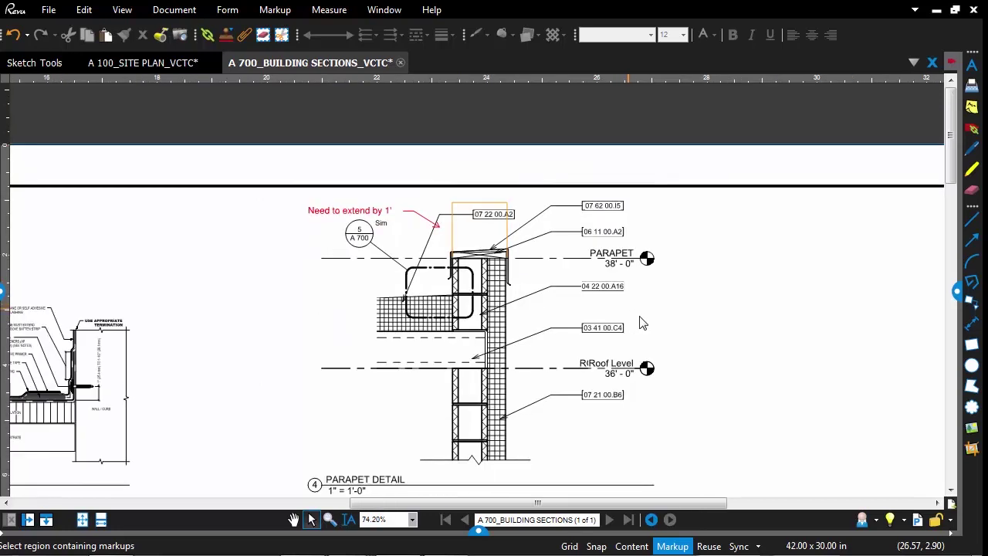
left_click_drag(633, 300, 633, 269)
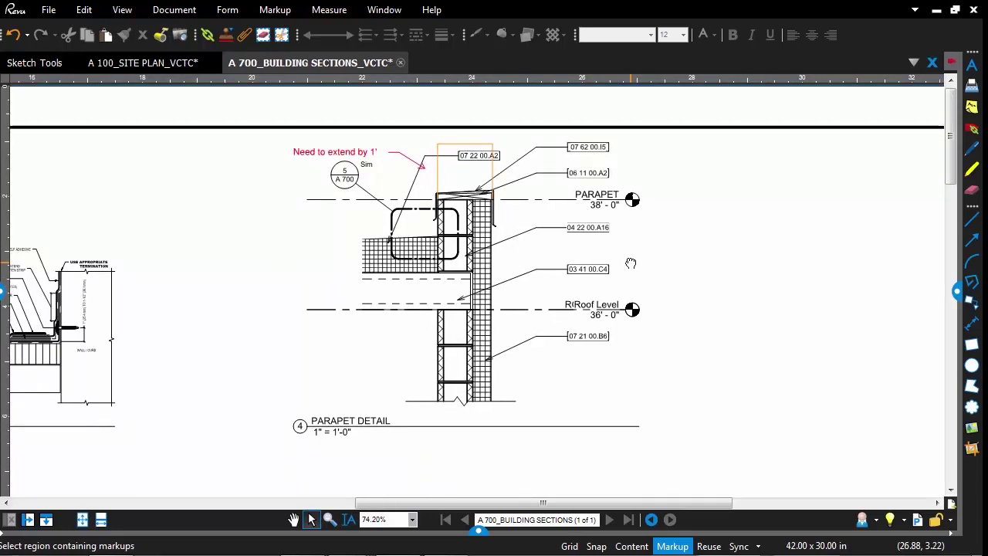